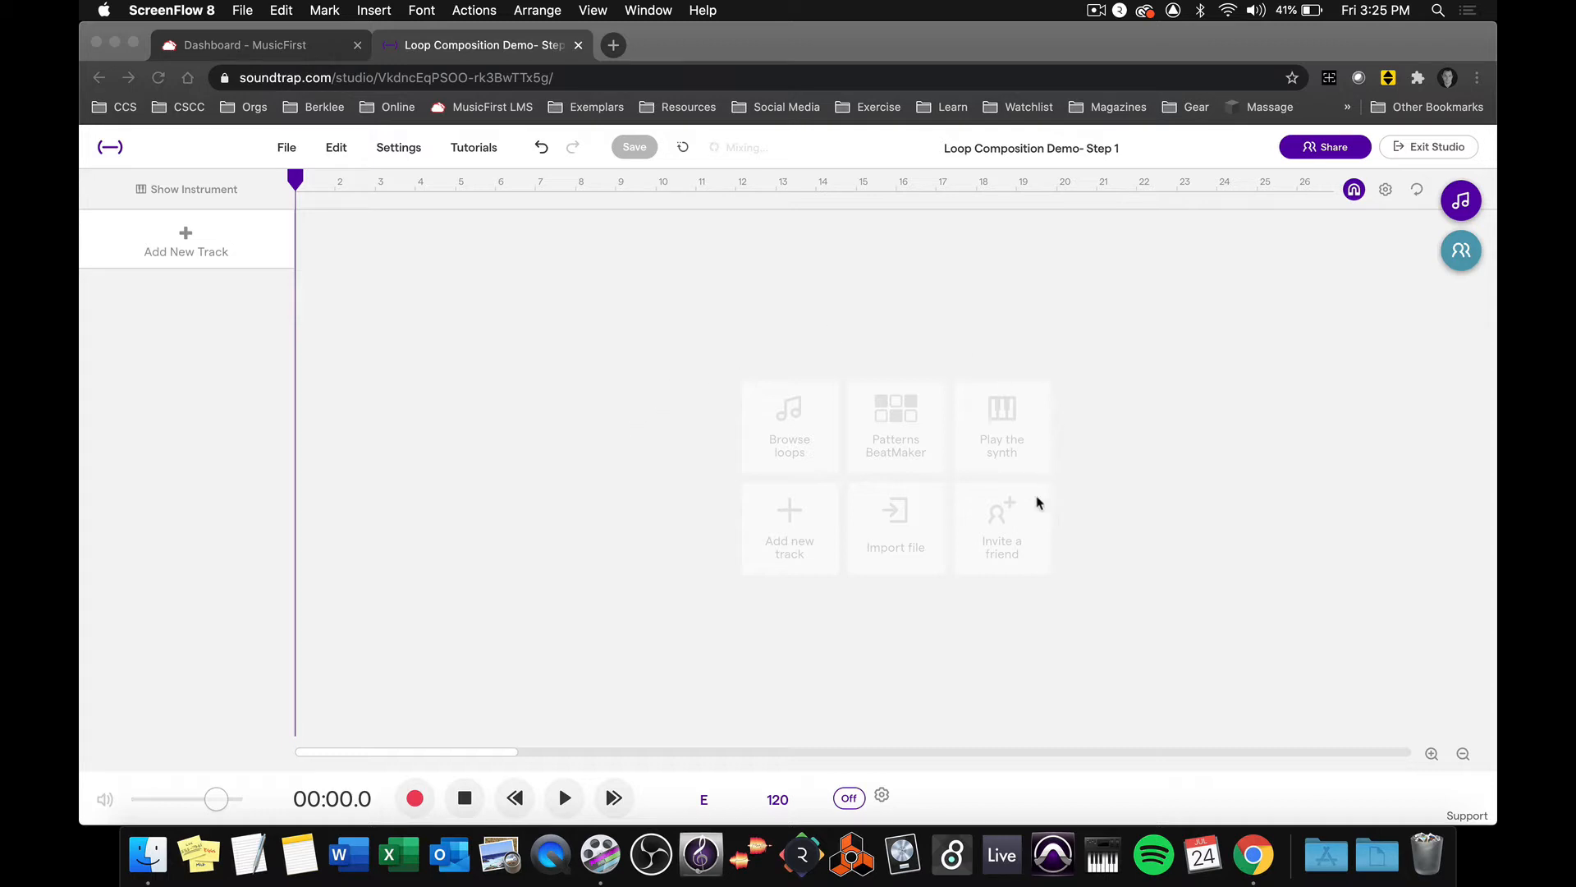
# Browse the loop library and preview the Anthem - Beat 3 (Tops) and Anthem - Phat Brass 1 loops
pyautogui.click(724, 374)
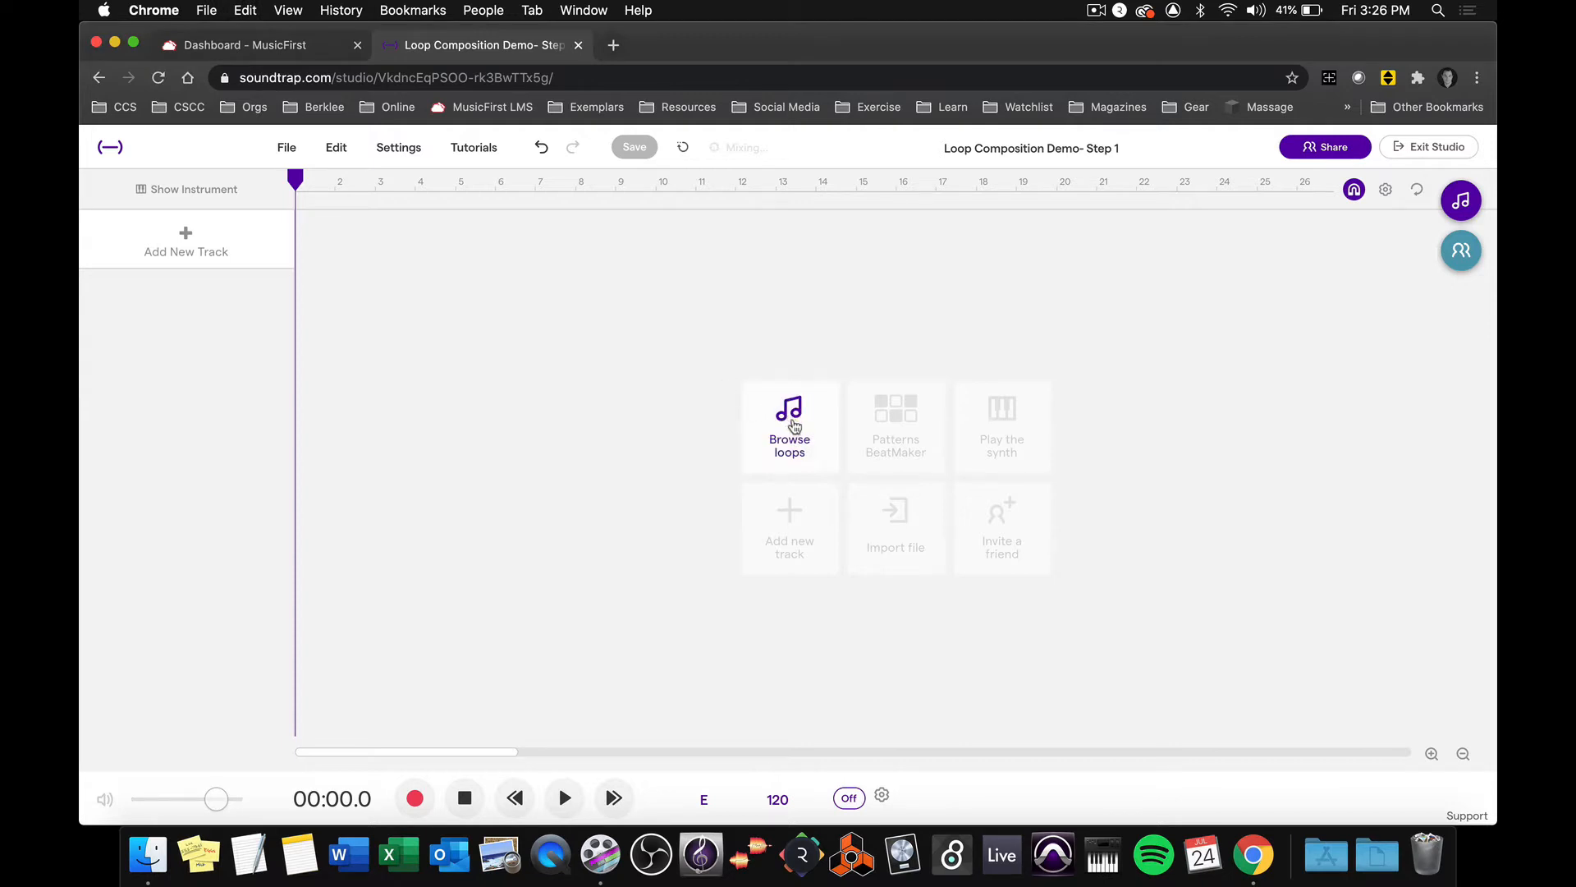
pyautogui.click(793, 426)
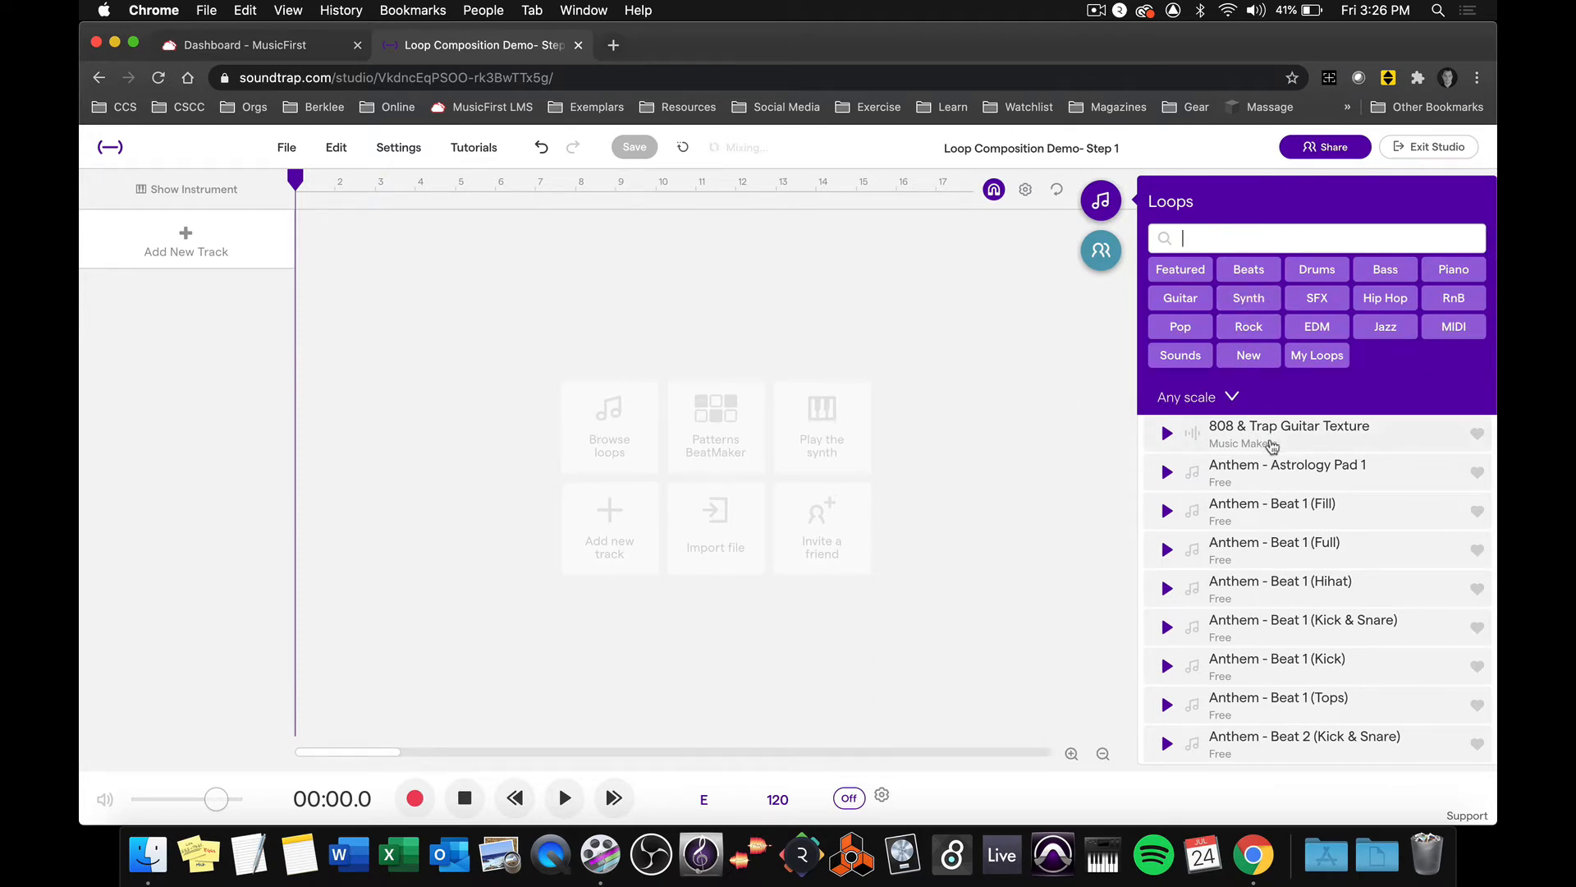
pyautogui.scroll(-10, 1272, 445)
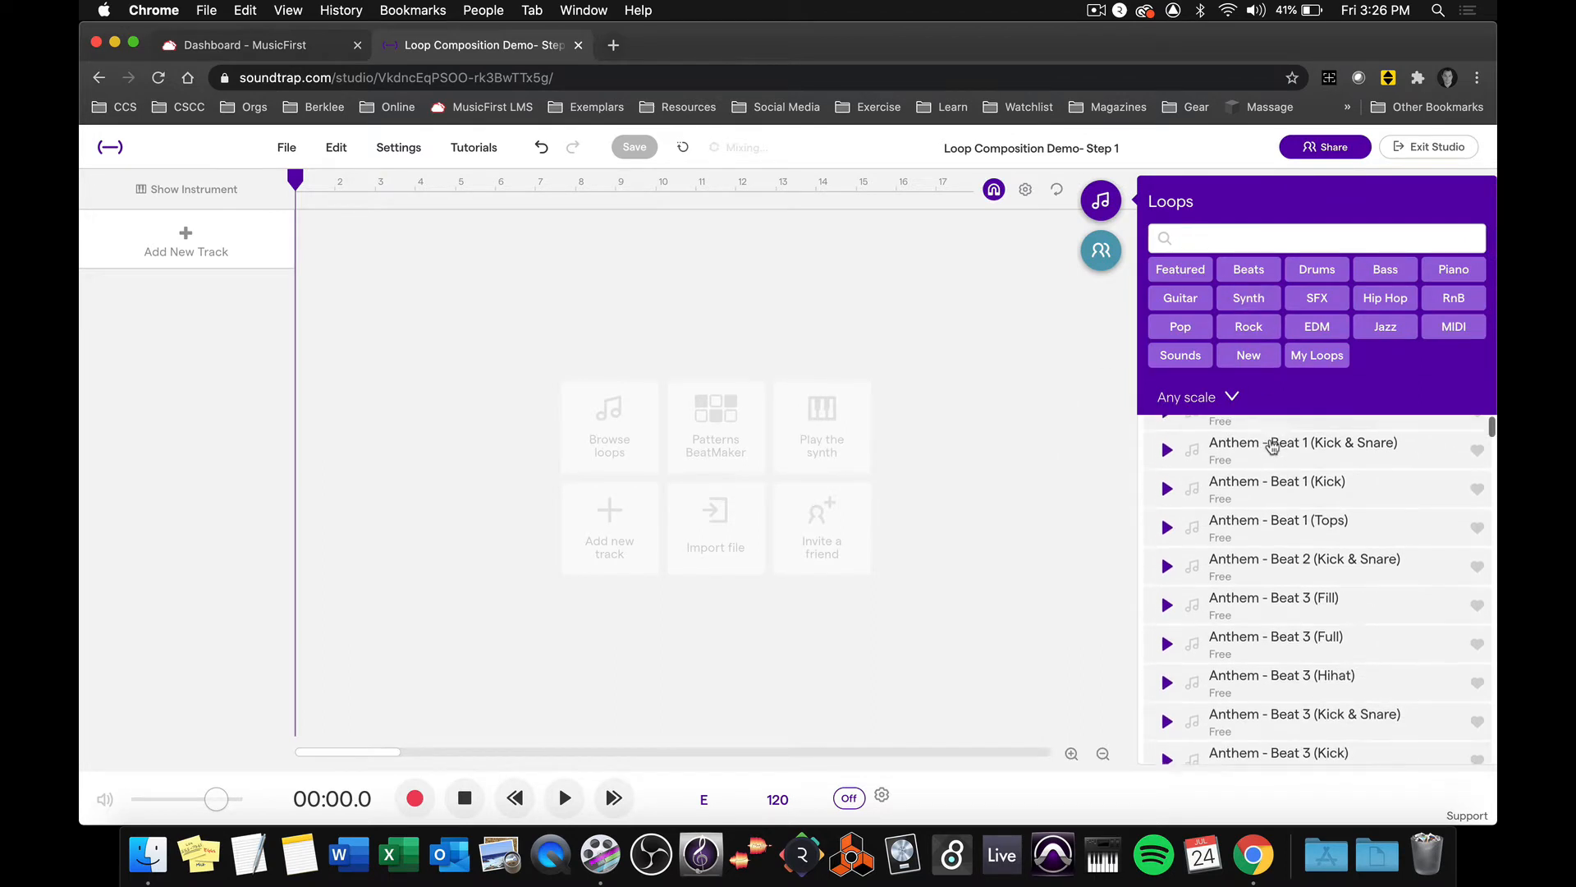
pyautogui.click(1167, 552)
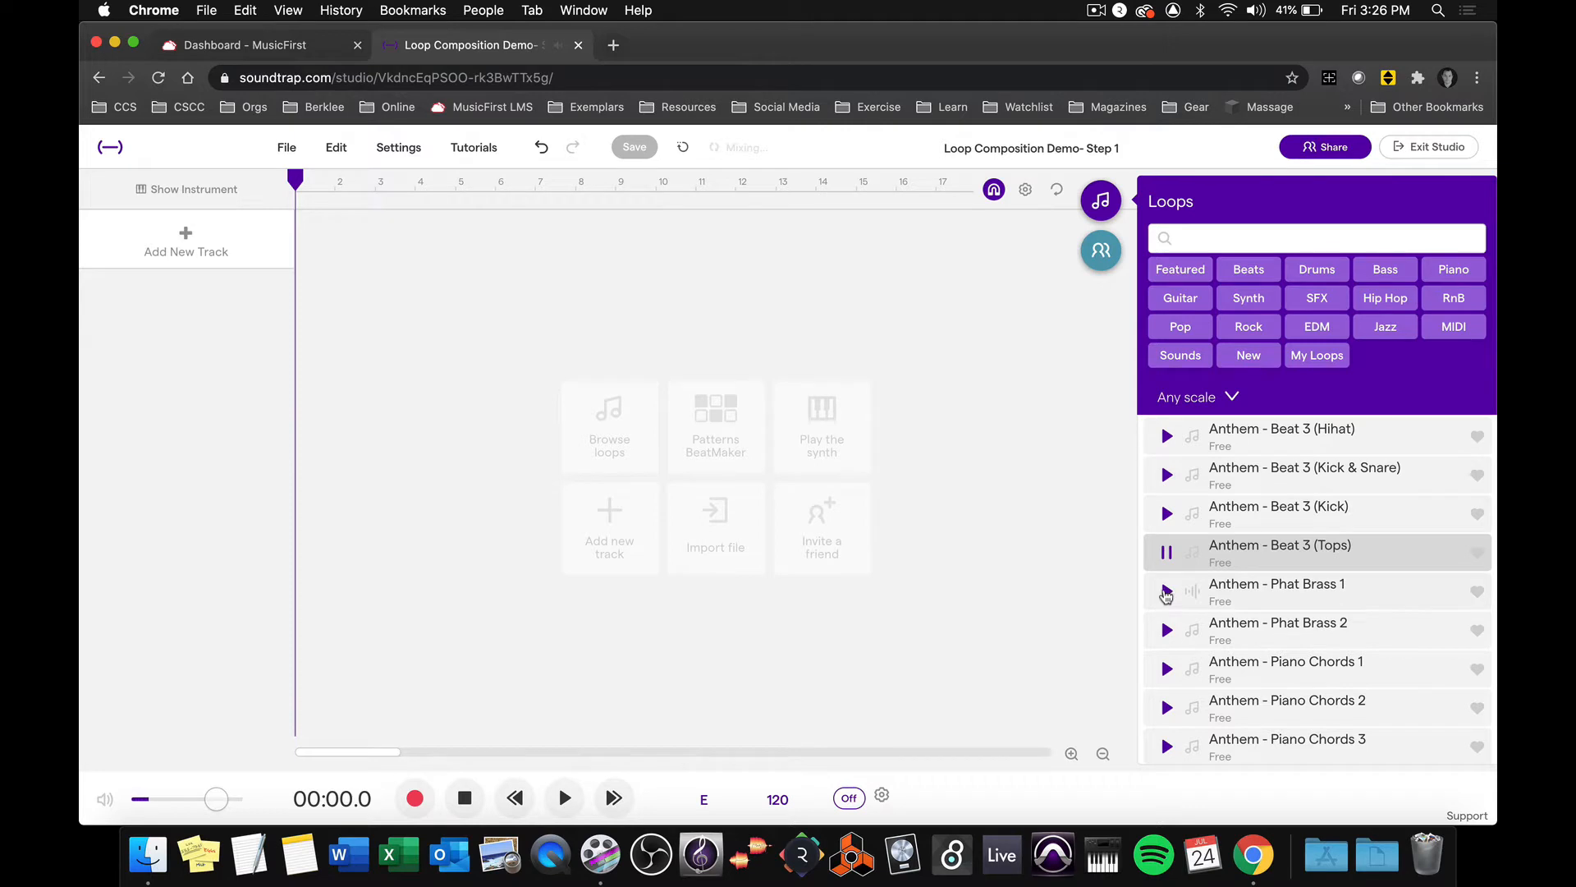
pyautogui.click(1167, 592)
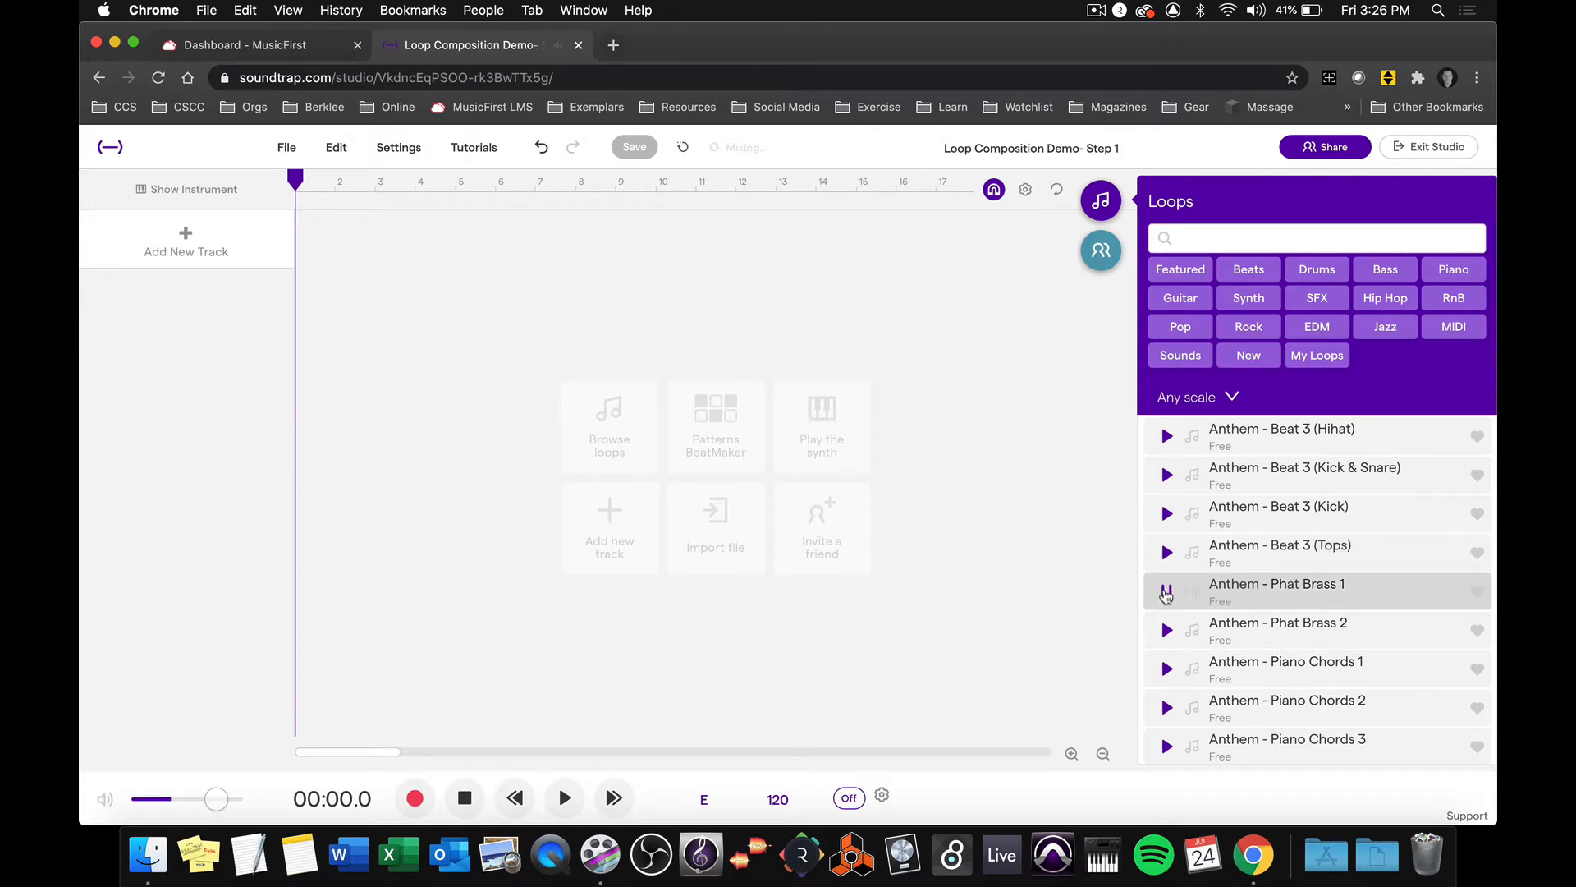
pyautogui.click(1166, 592)
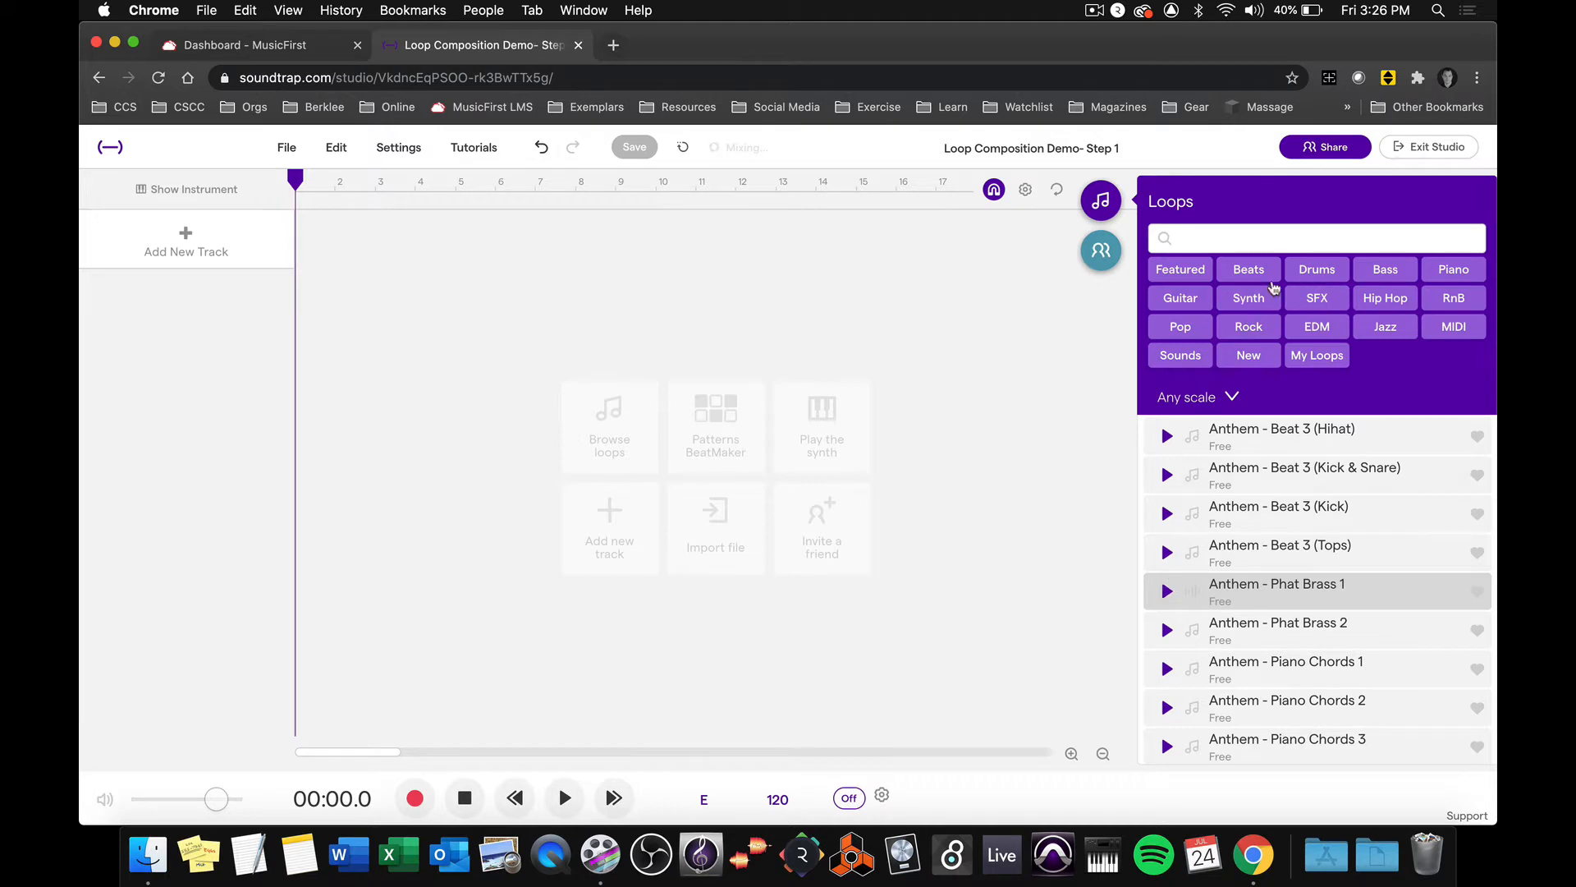
# Filter the loops by Featured and Drums, preview Drums - Busy Basics, and mark it as a favorite
pyautogui.click(1190, 275)
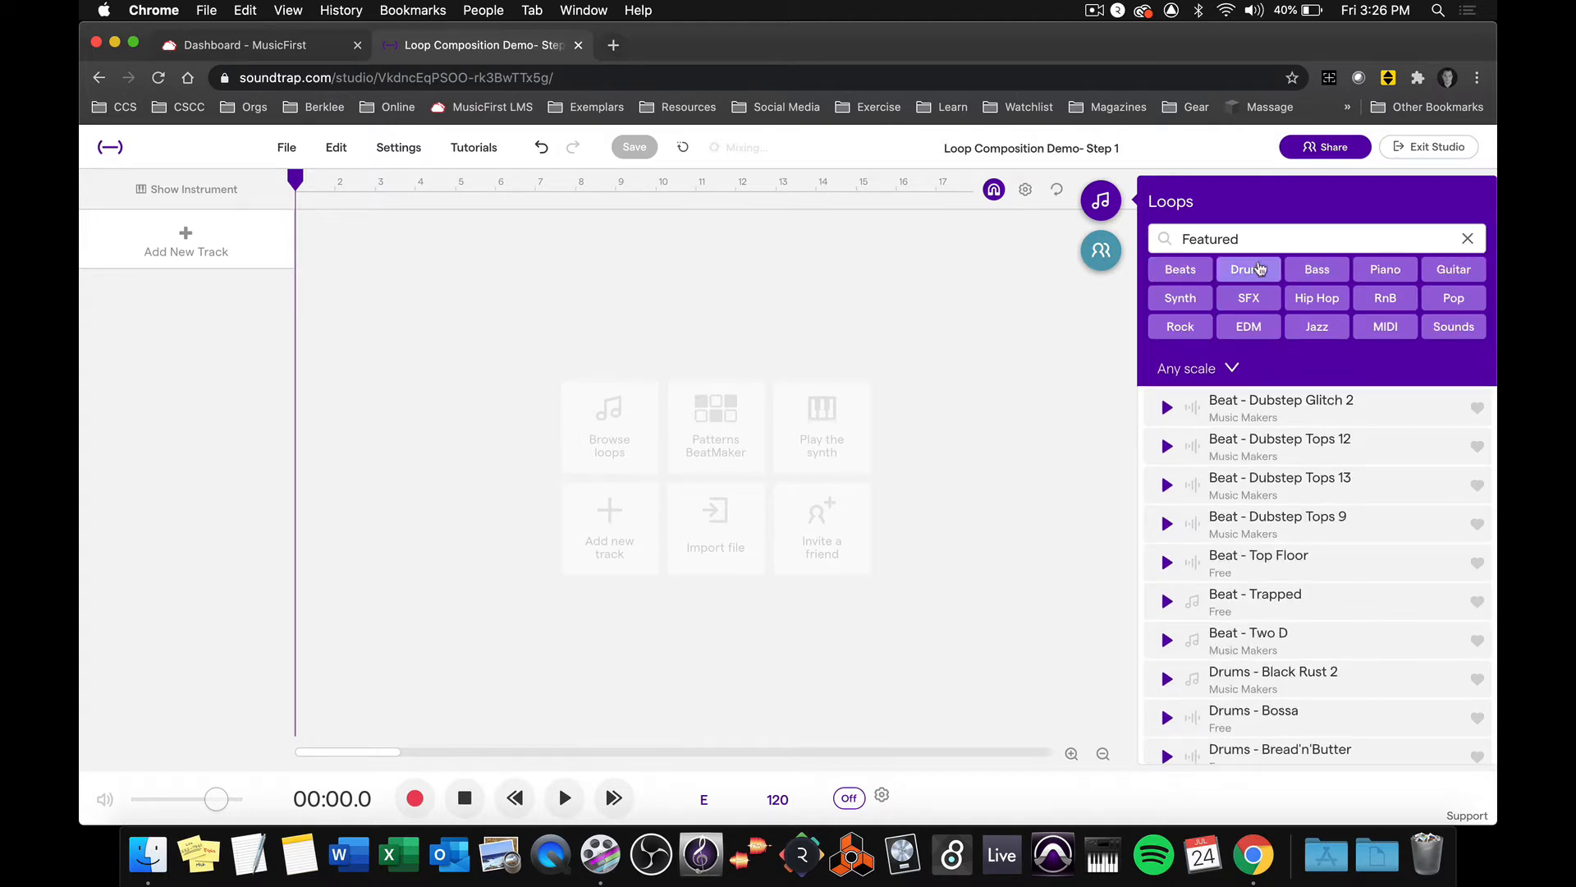
pyautogui.click(1261, 269)
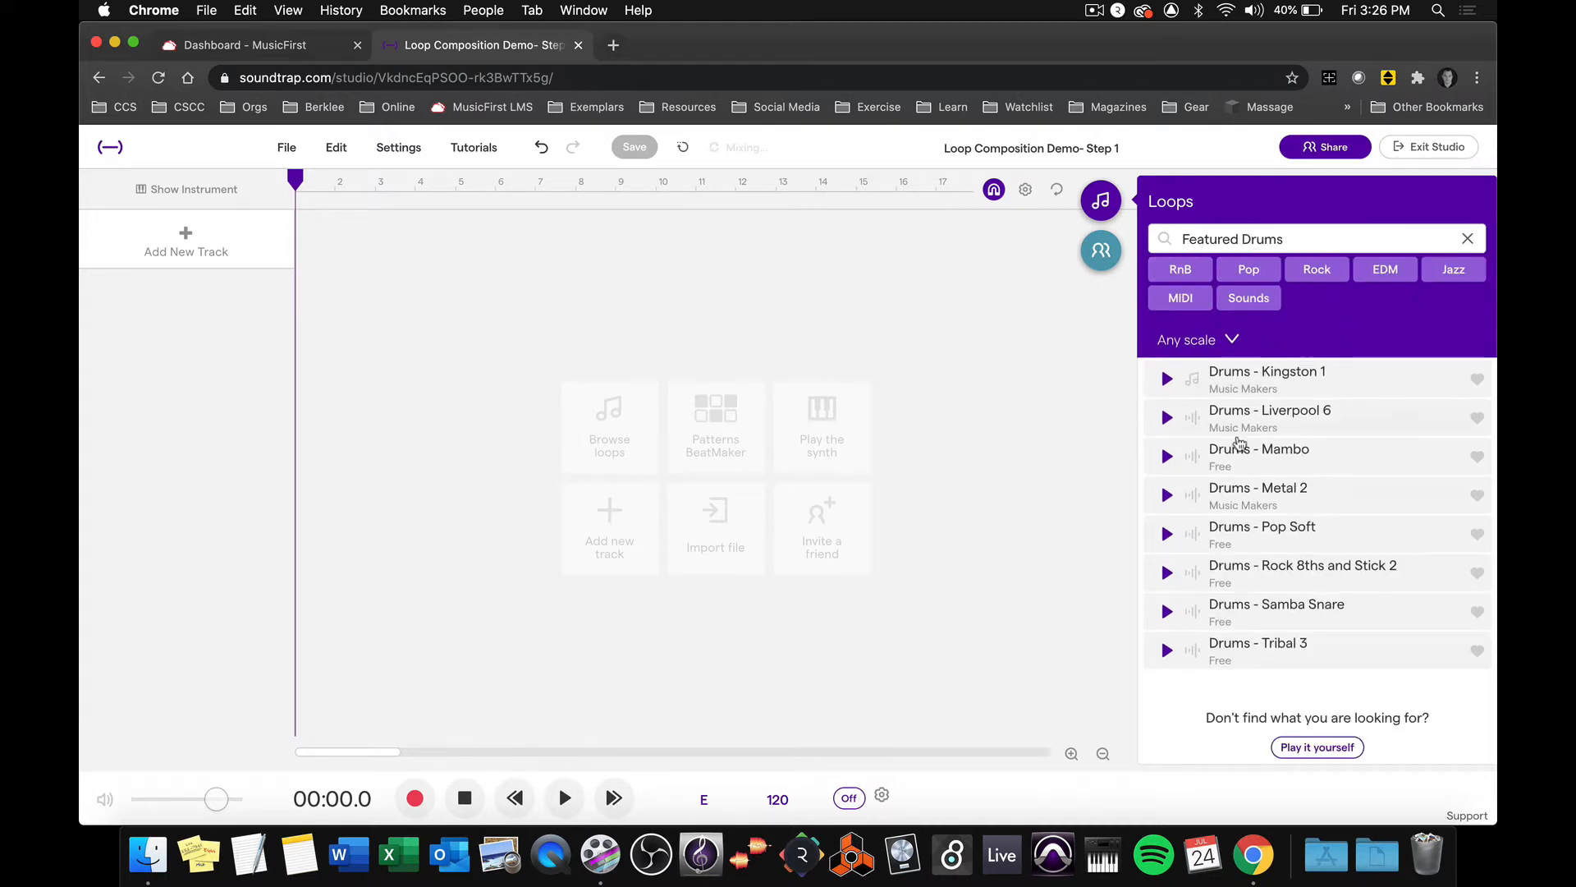
pyautogui.scroll(10, 1264, 533)
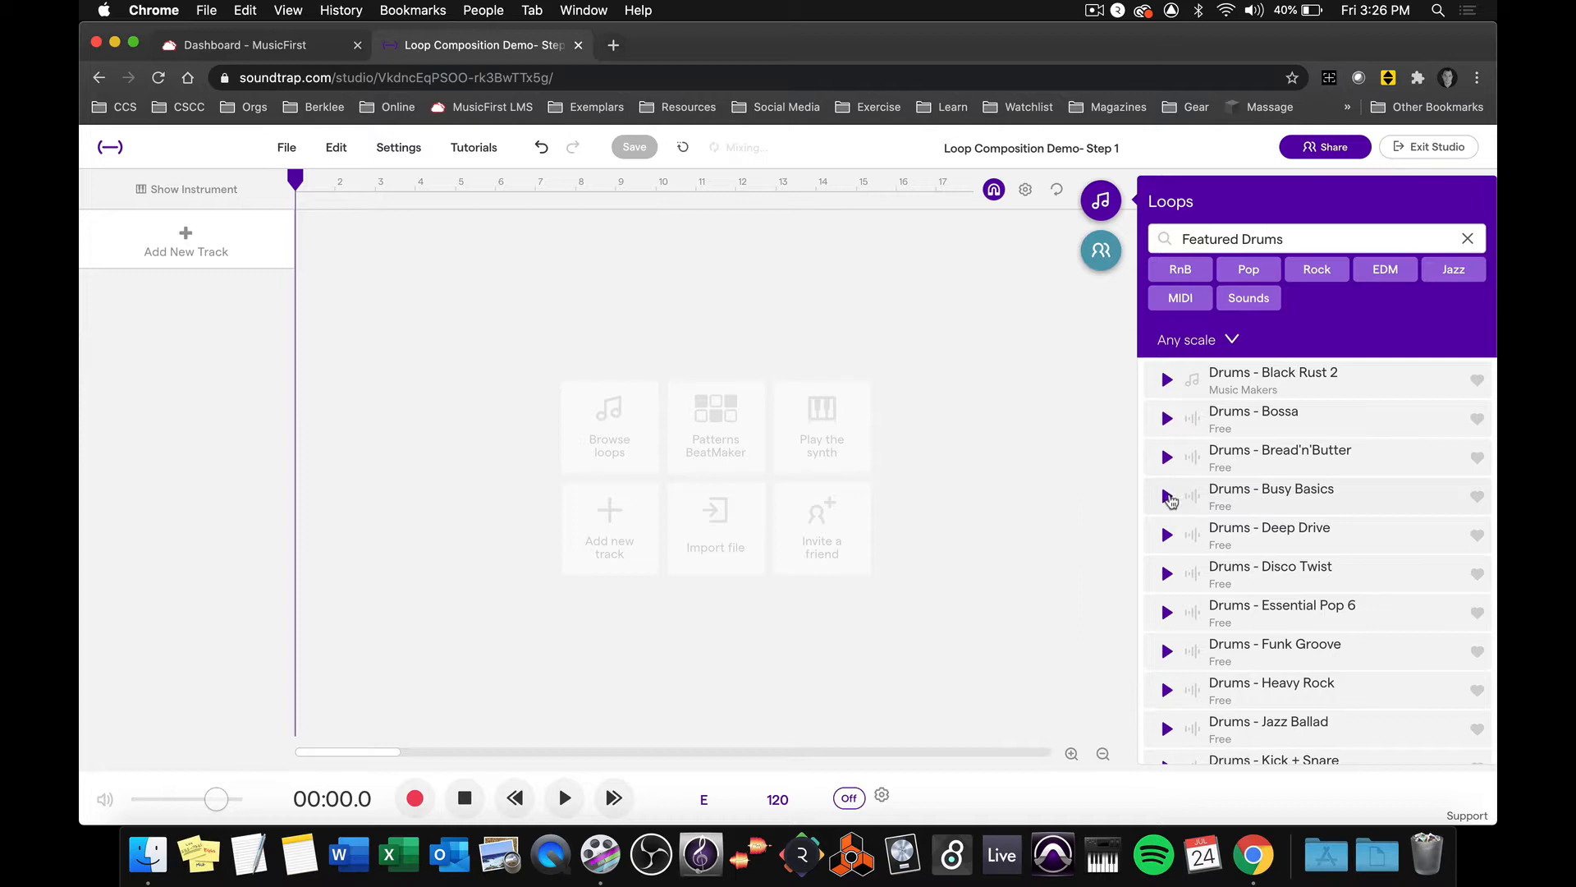
pyautogui.click(1167, 495)
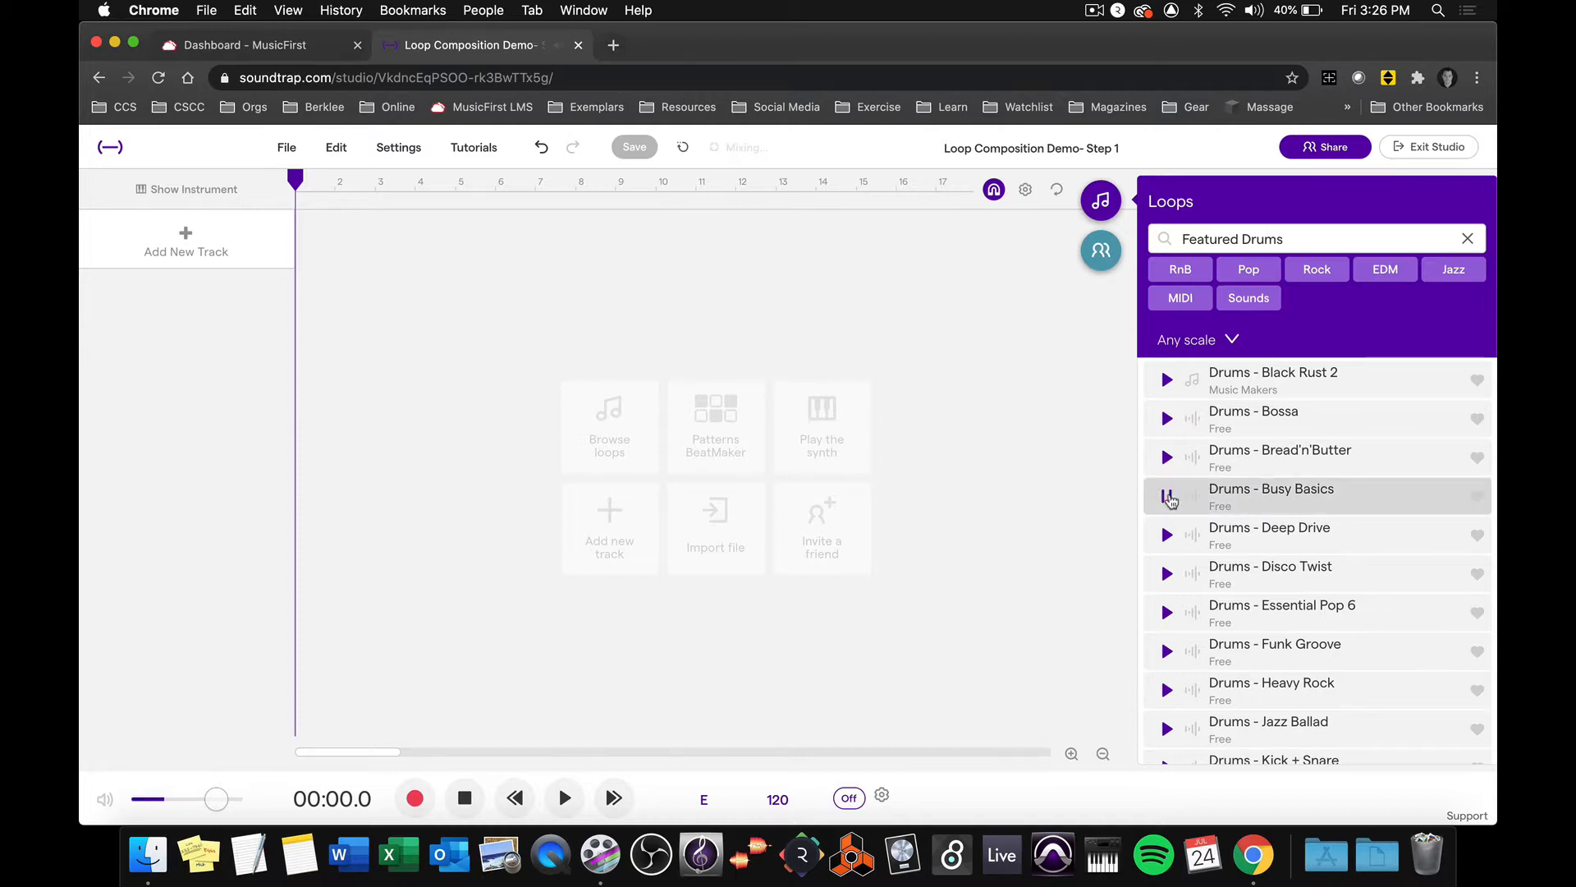
pyautogui.click(1170, 500)
pyautogui.click(1484, 497)
pyautogui.click(1167, 496)
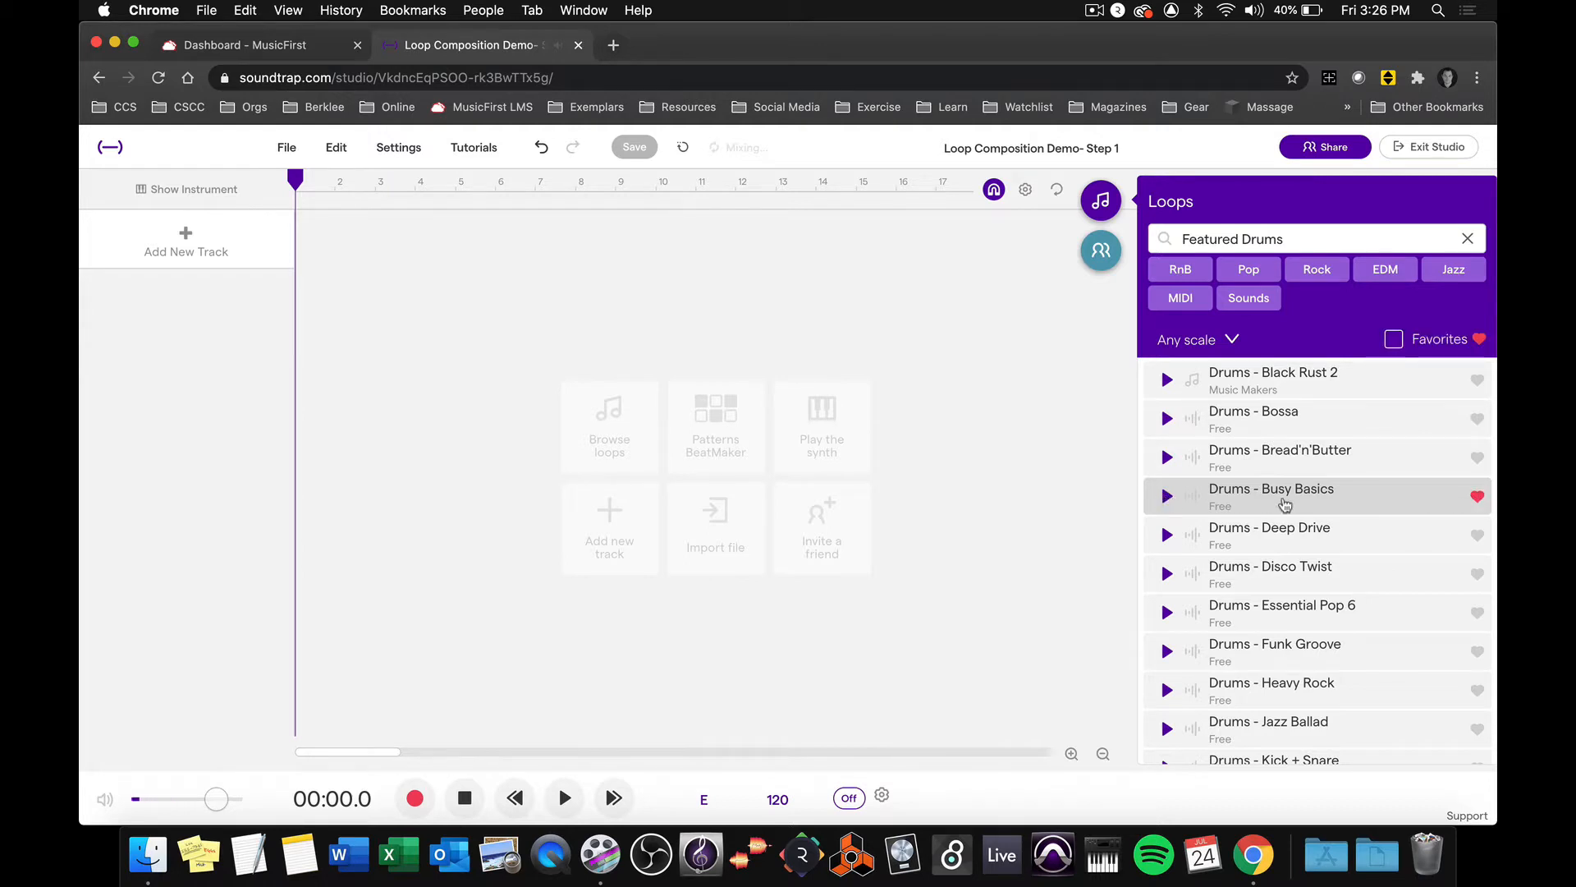
# Add the Drums - Busy Basics loop as a new track starting at measure 3 and play a short part of it
pyautogui.moveTo(1298, 505); pyautogui.dragTo(352, 334)
pyautogui.press('space')
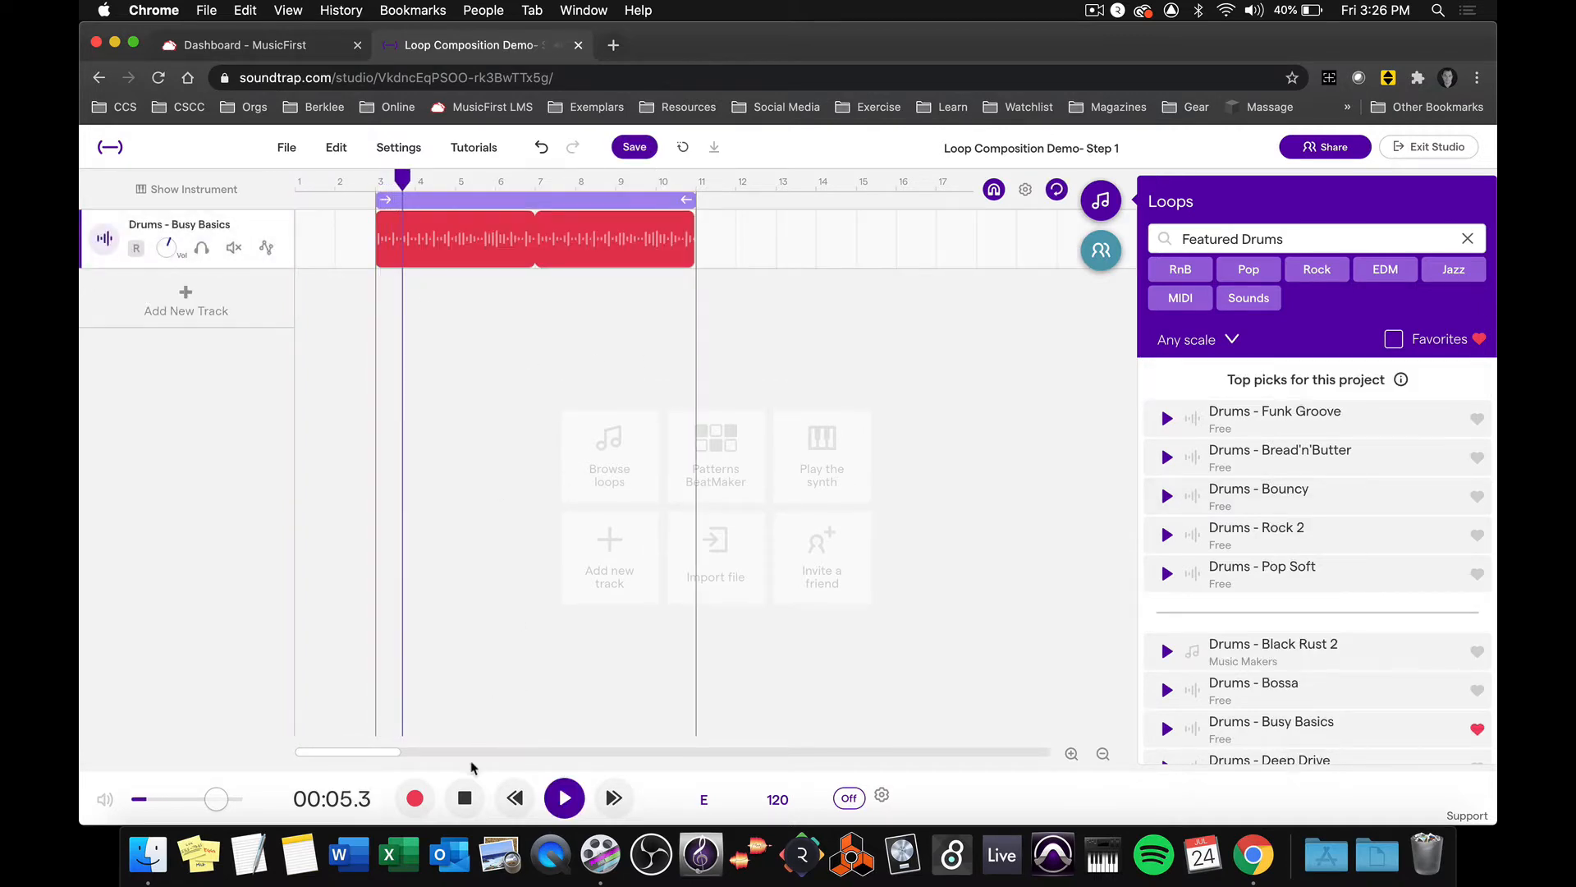
pyautogui.click(464, 797)
# Move the drum region and the cycle range to start at measure 1, and turn cycle playback off
pyautogui.moveTo(432, 238)
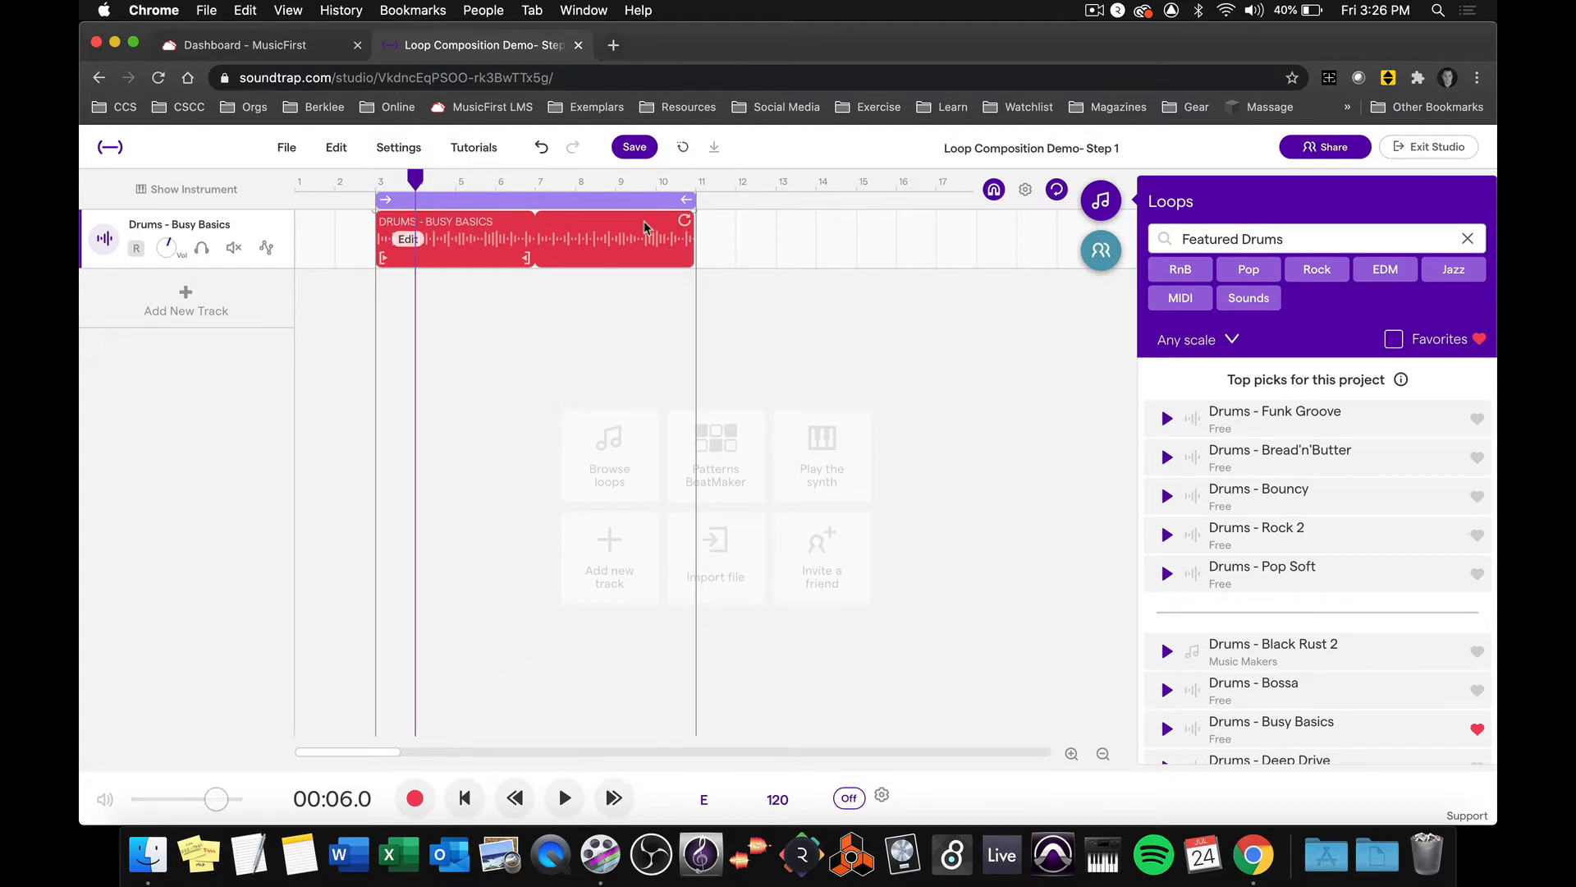
pyautogui.moveTo(644, 220); pyautogui.dragTo(557, 239)
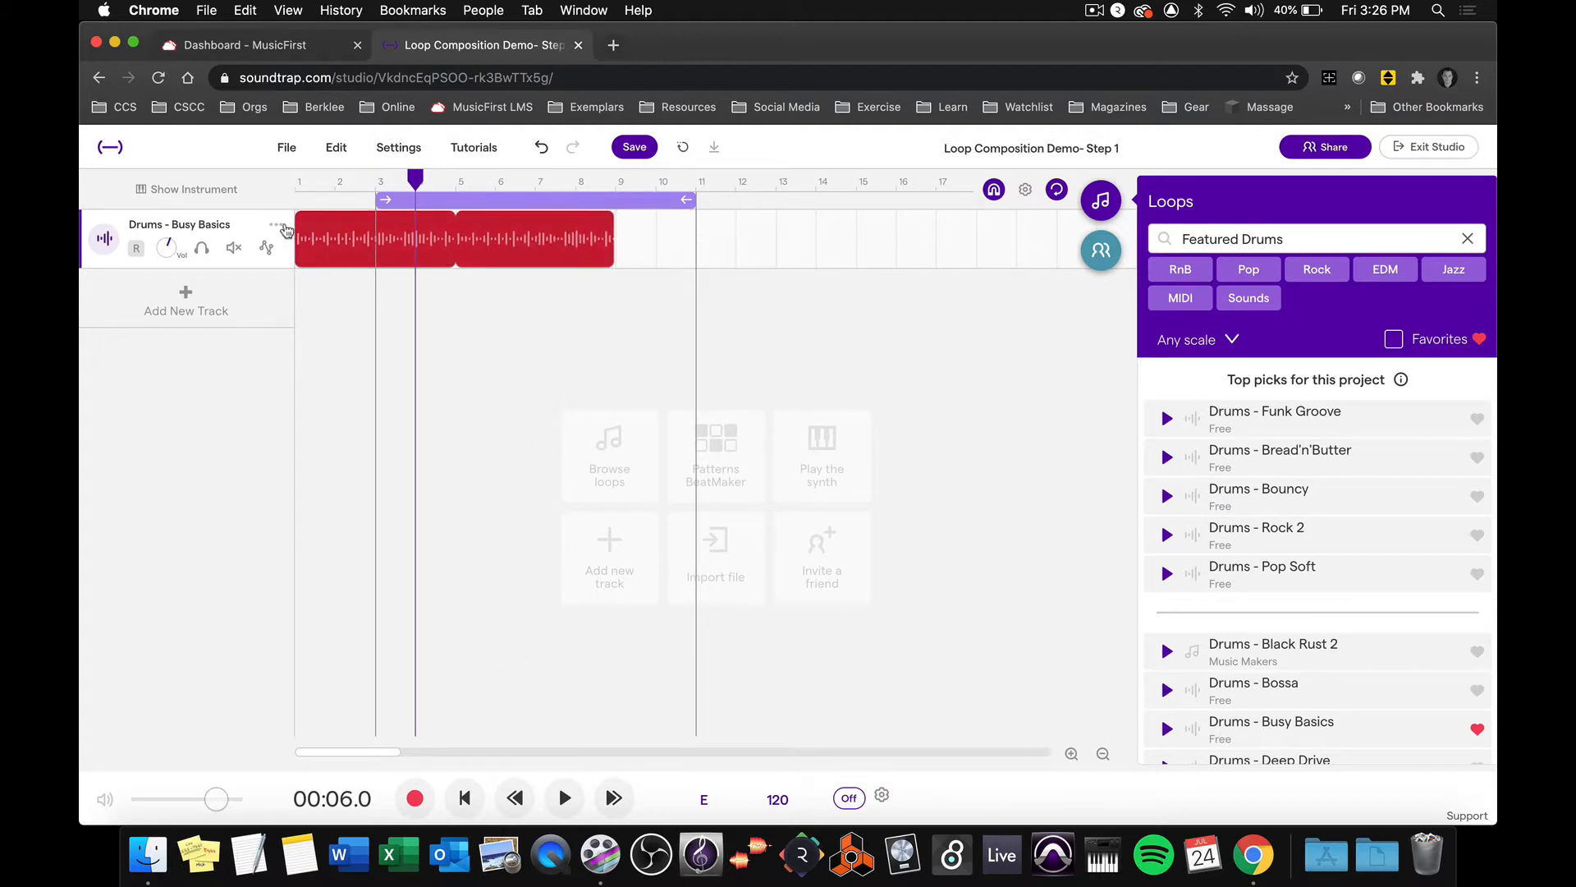
pyautogui.moveTo(492, 201); pyautogui.dragTo(418, 212)
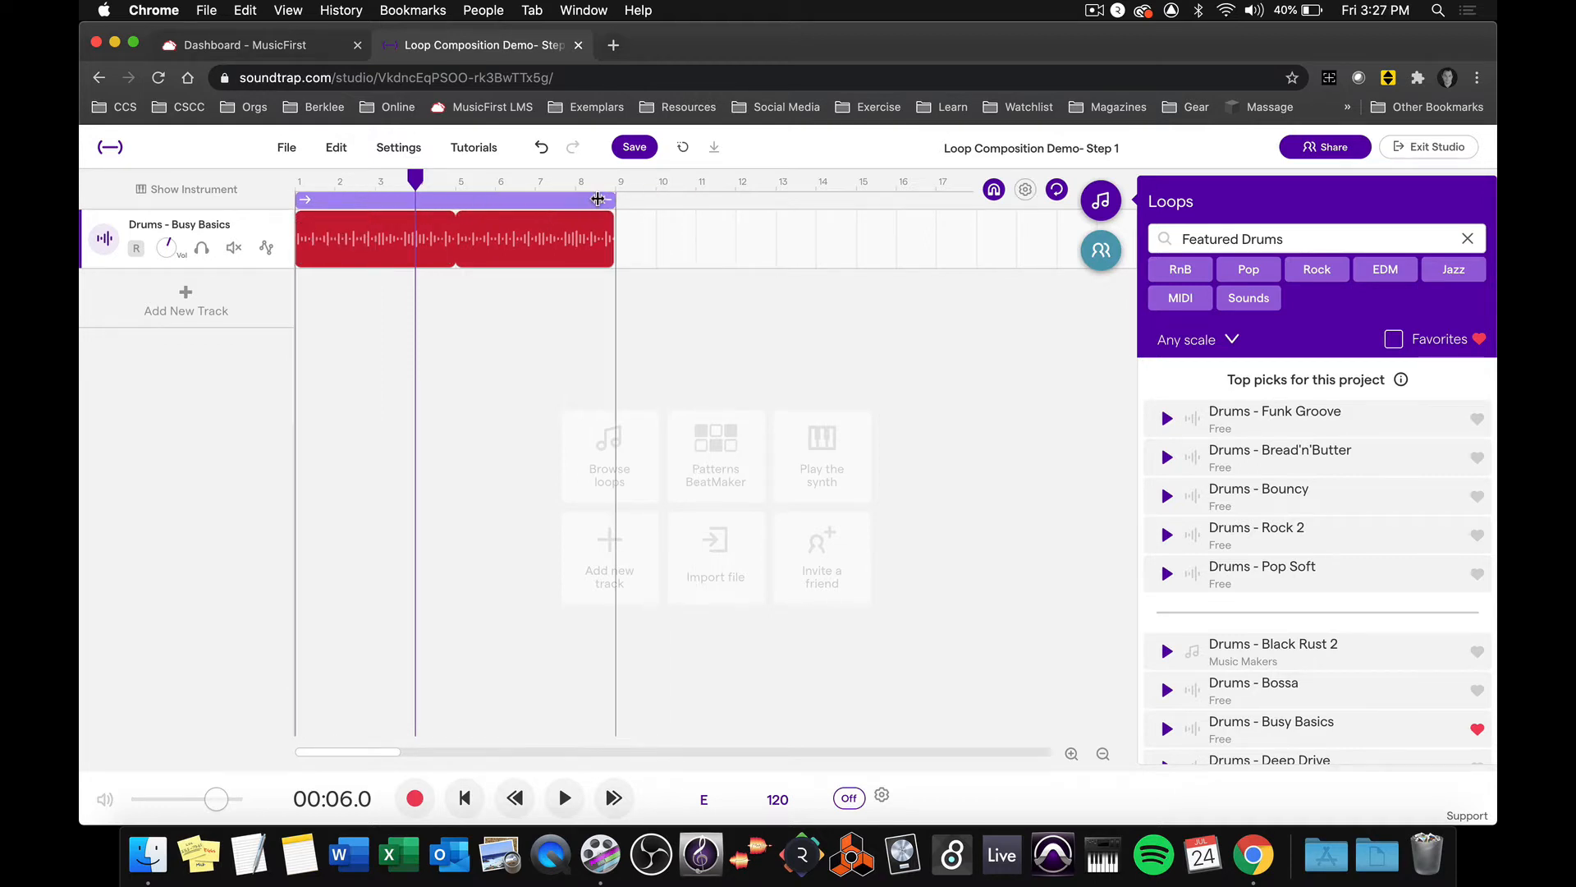
pyautogui.click(548, 202)
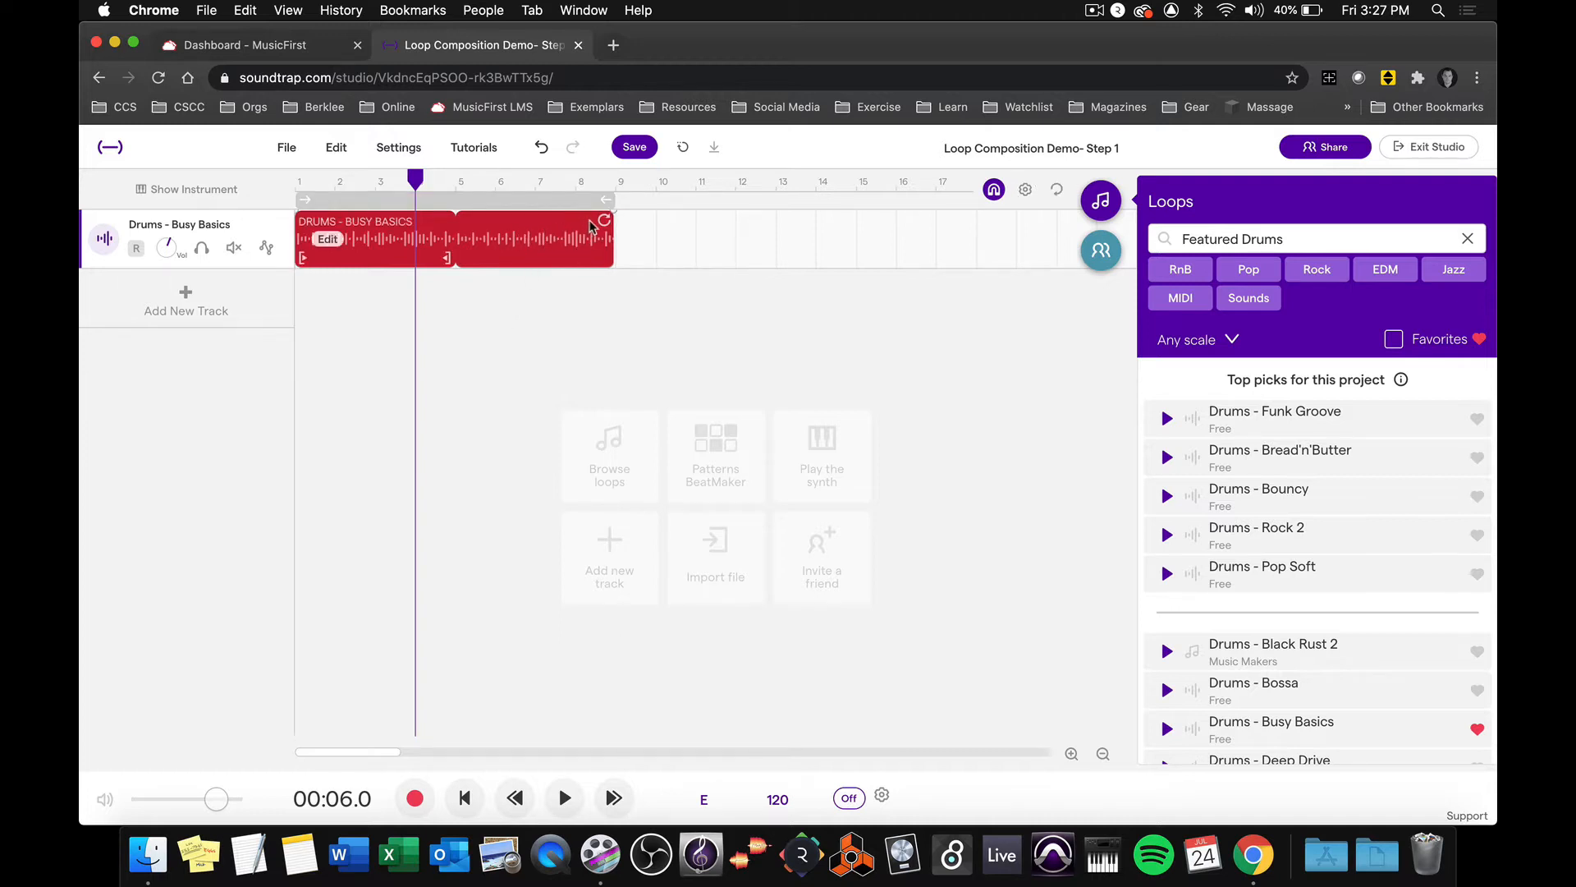
# Extend the drum loop to measure 17, turn cycle playback on, and stretch its range to the same point
pyautogui.moveTo(604, 220); pyautogui.dragTo(934, 218)
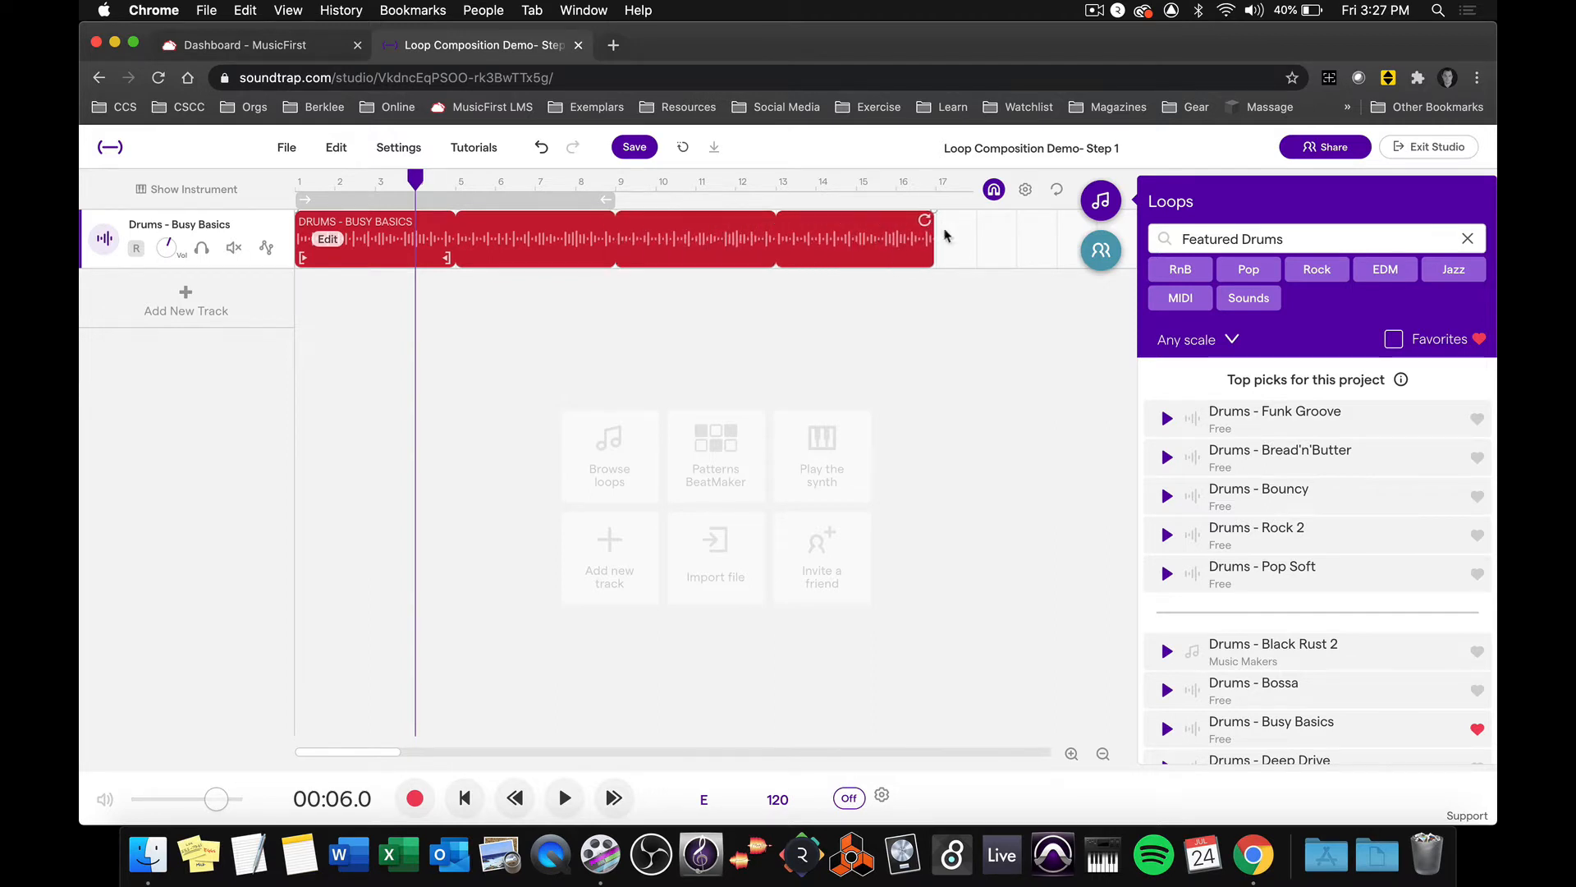
pyautogui.click(597, 200)
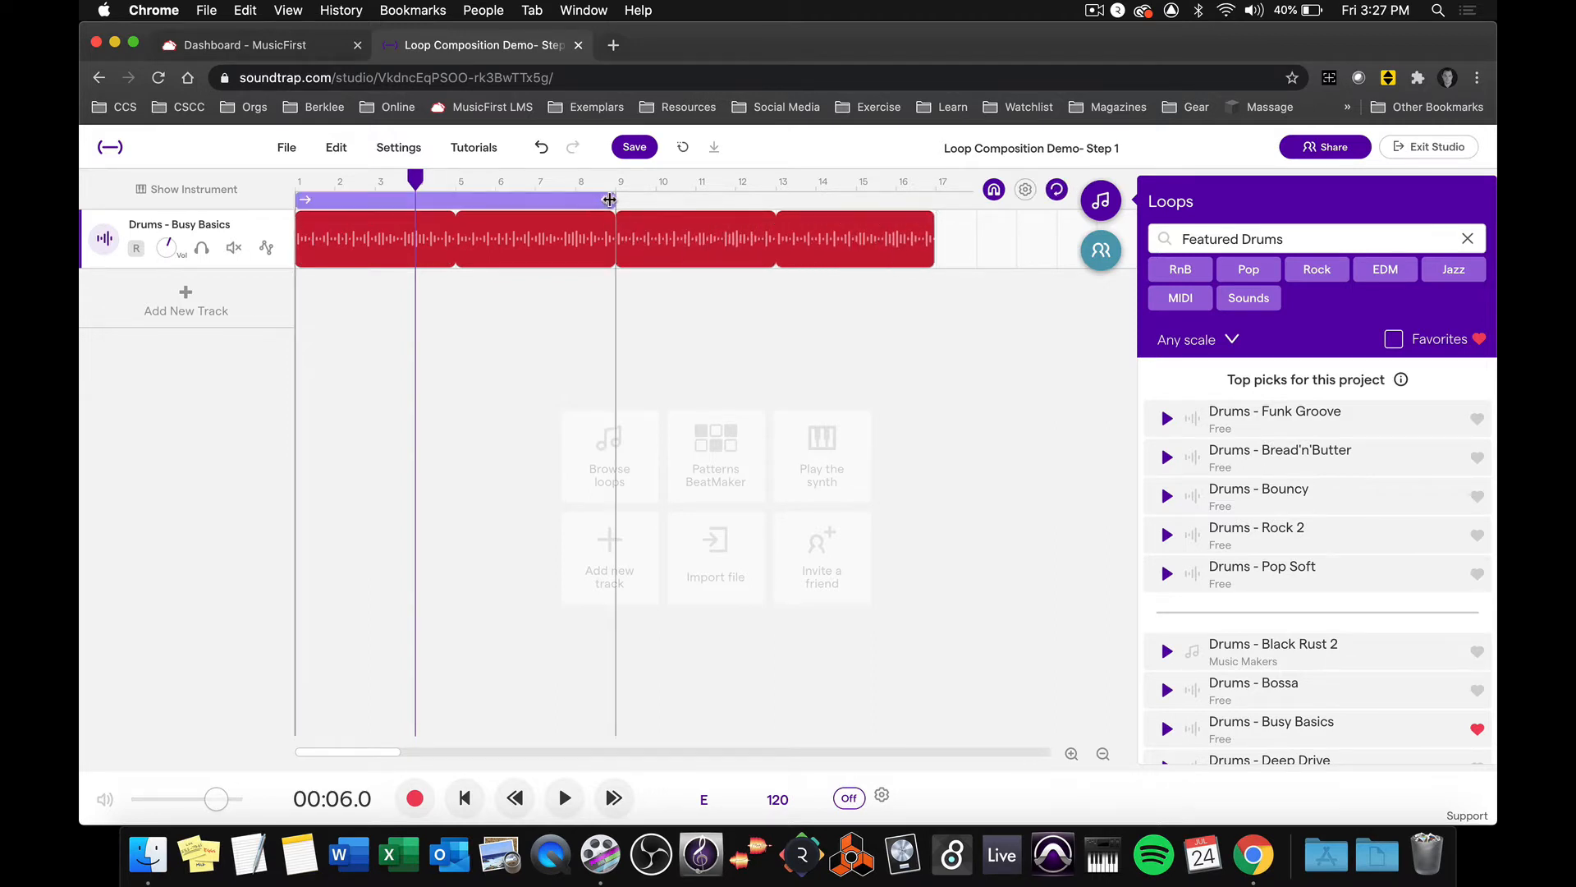
pyautogui.moveTo(609, 199); pyautogui.dragTo(936, 200)
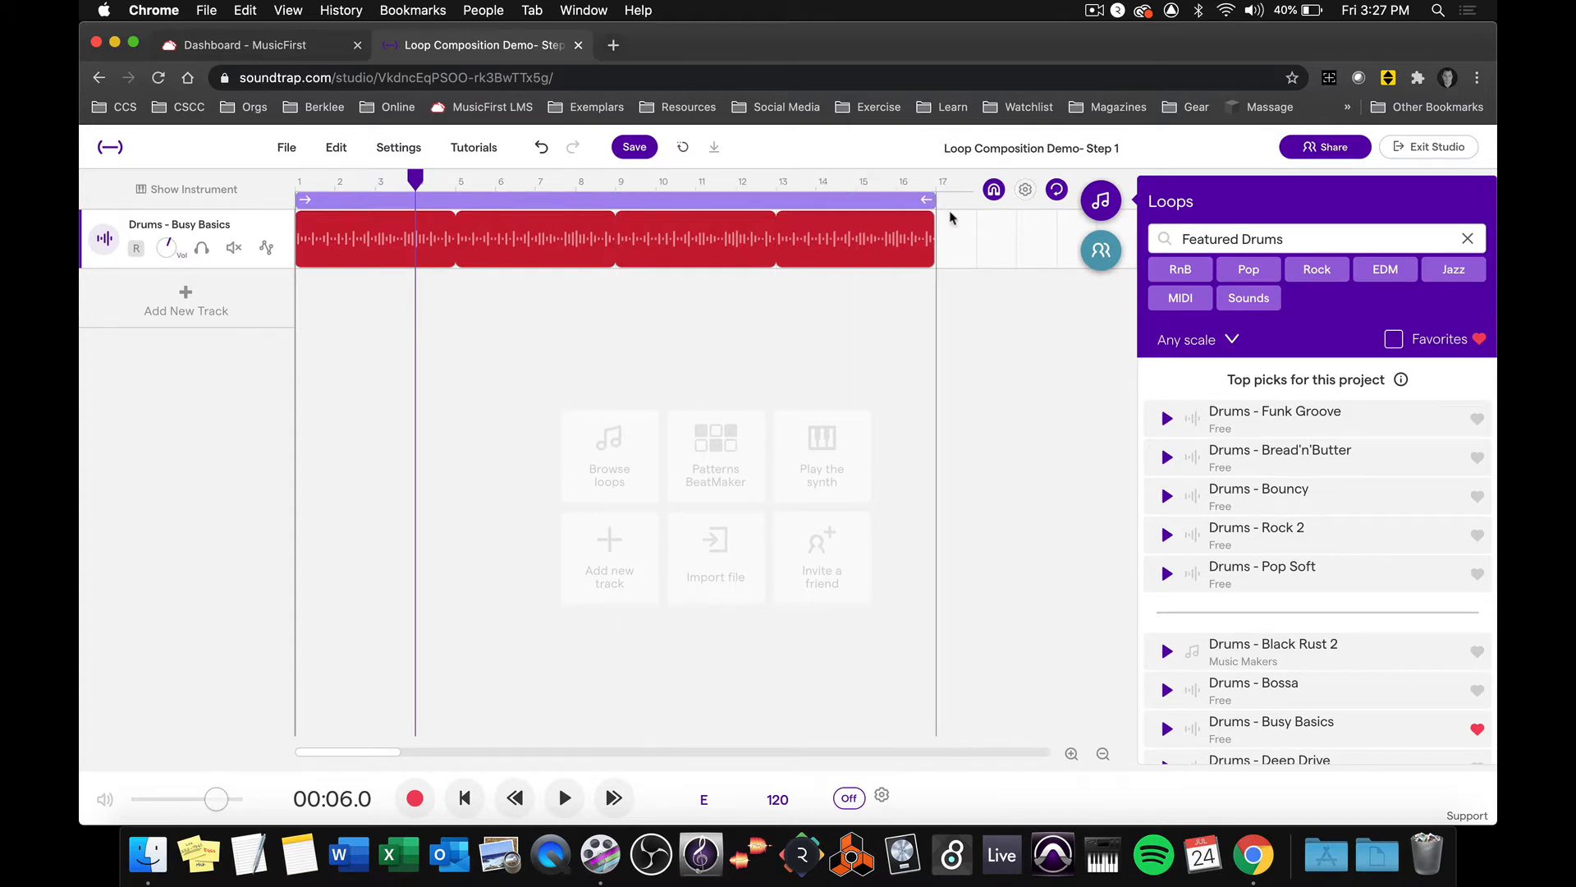
# Play the project from 28 seconds past the end of the cycle range to check that playback loops, and stop it
pyautogui.click(842, 188)
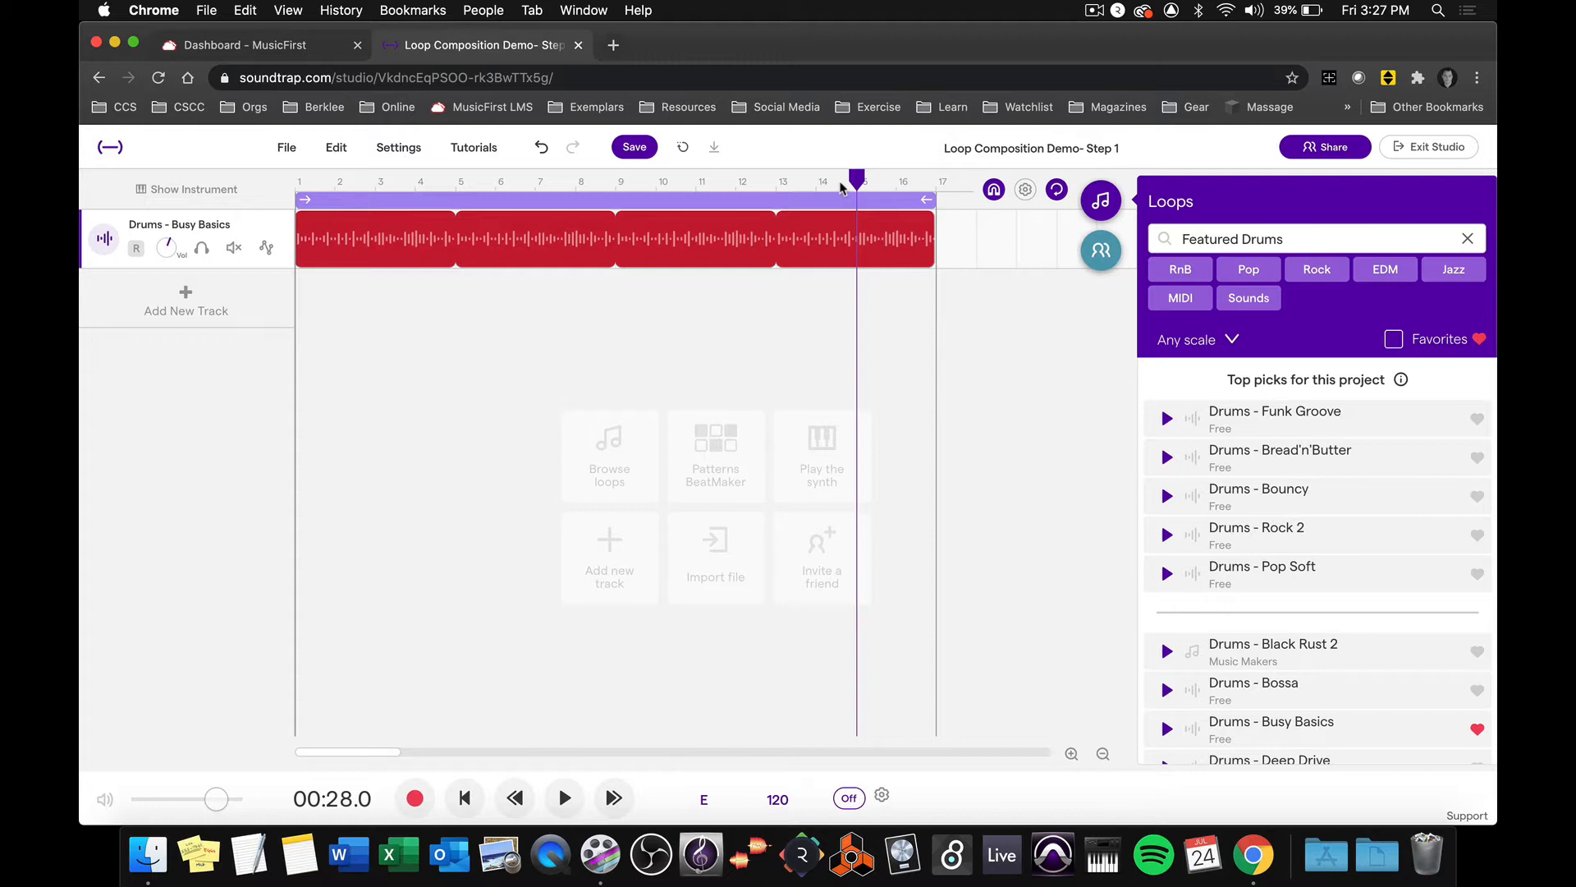
pyautogui.press('space')
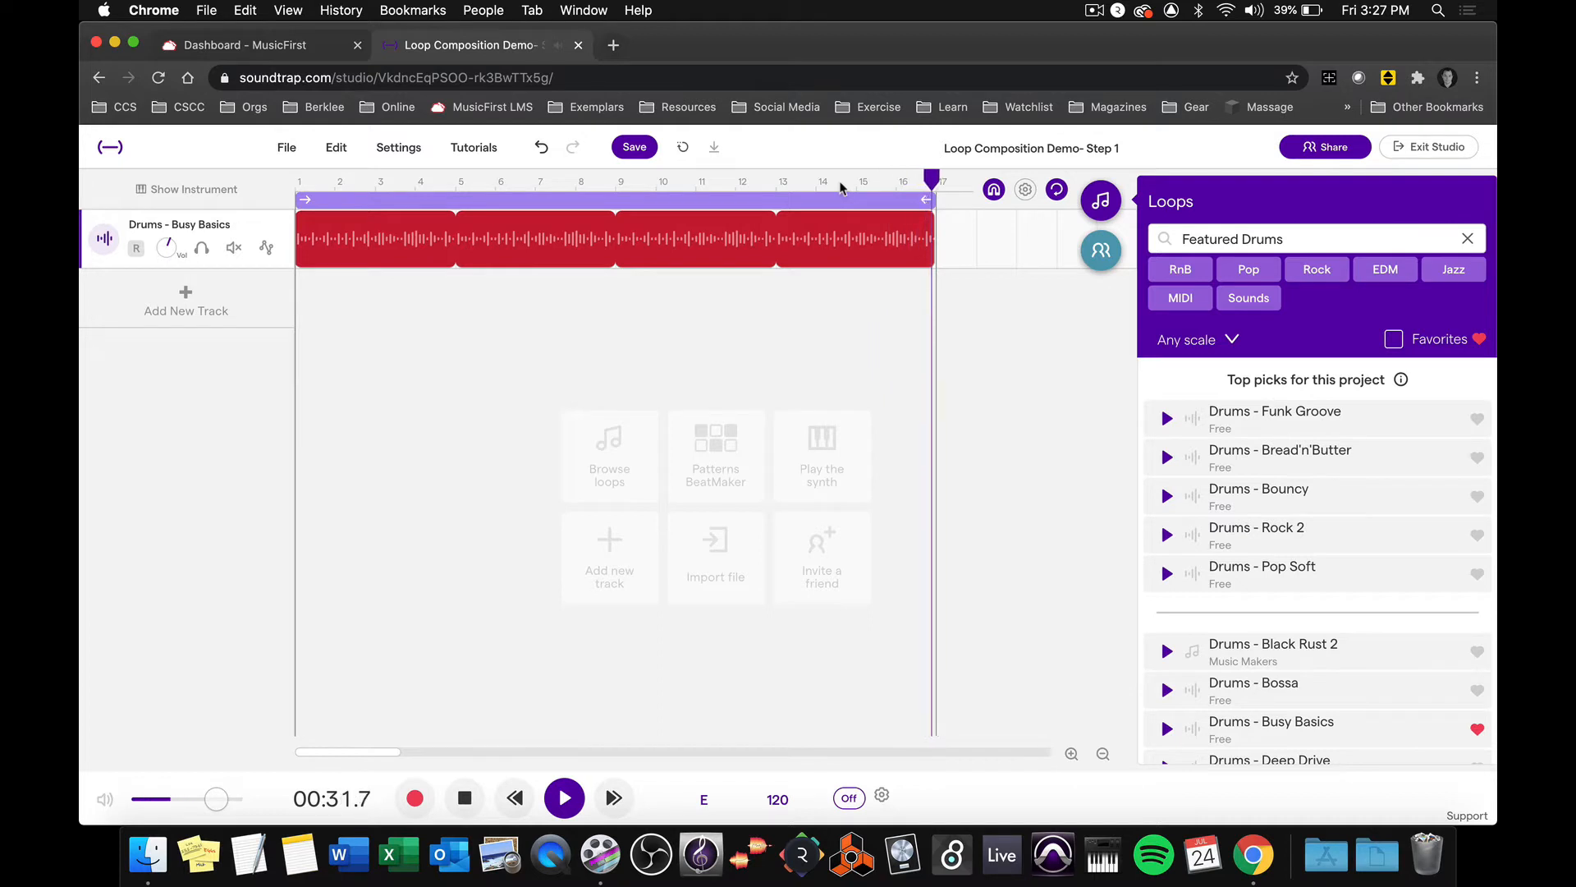
pyautogui.press('space')
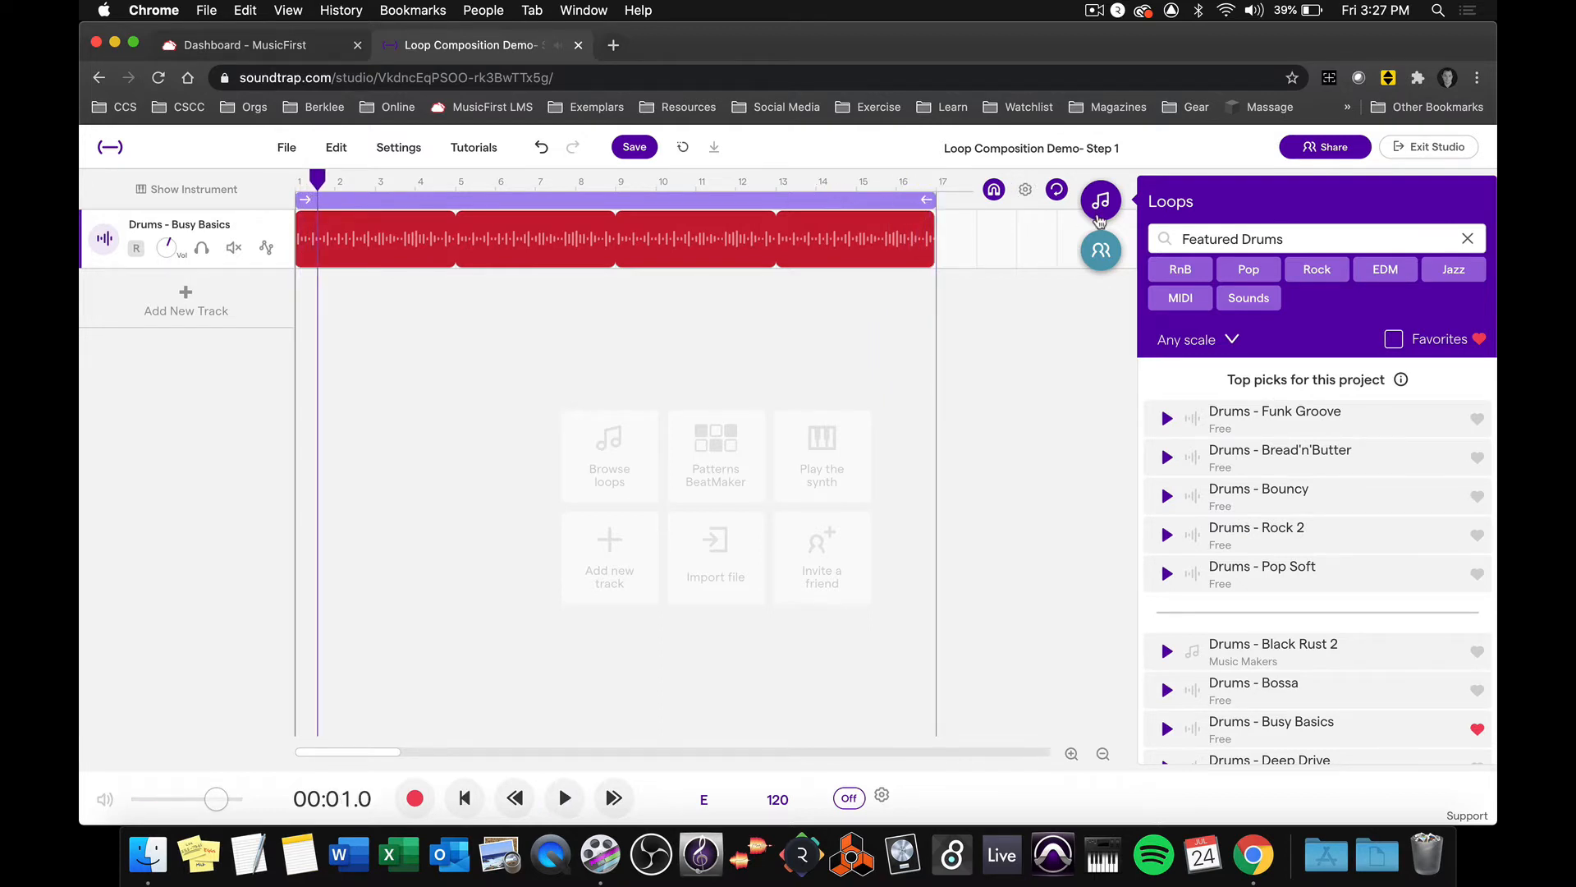
# Replace the loop filter with Bass, preview Bass - Retro Funk 1, and mark it as a favorite
pyautogui.click(1467, 240)
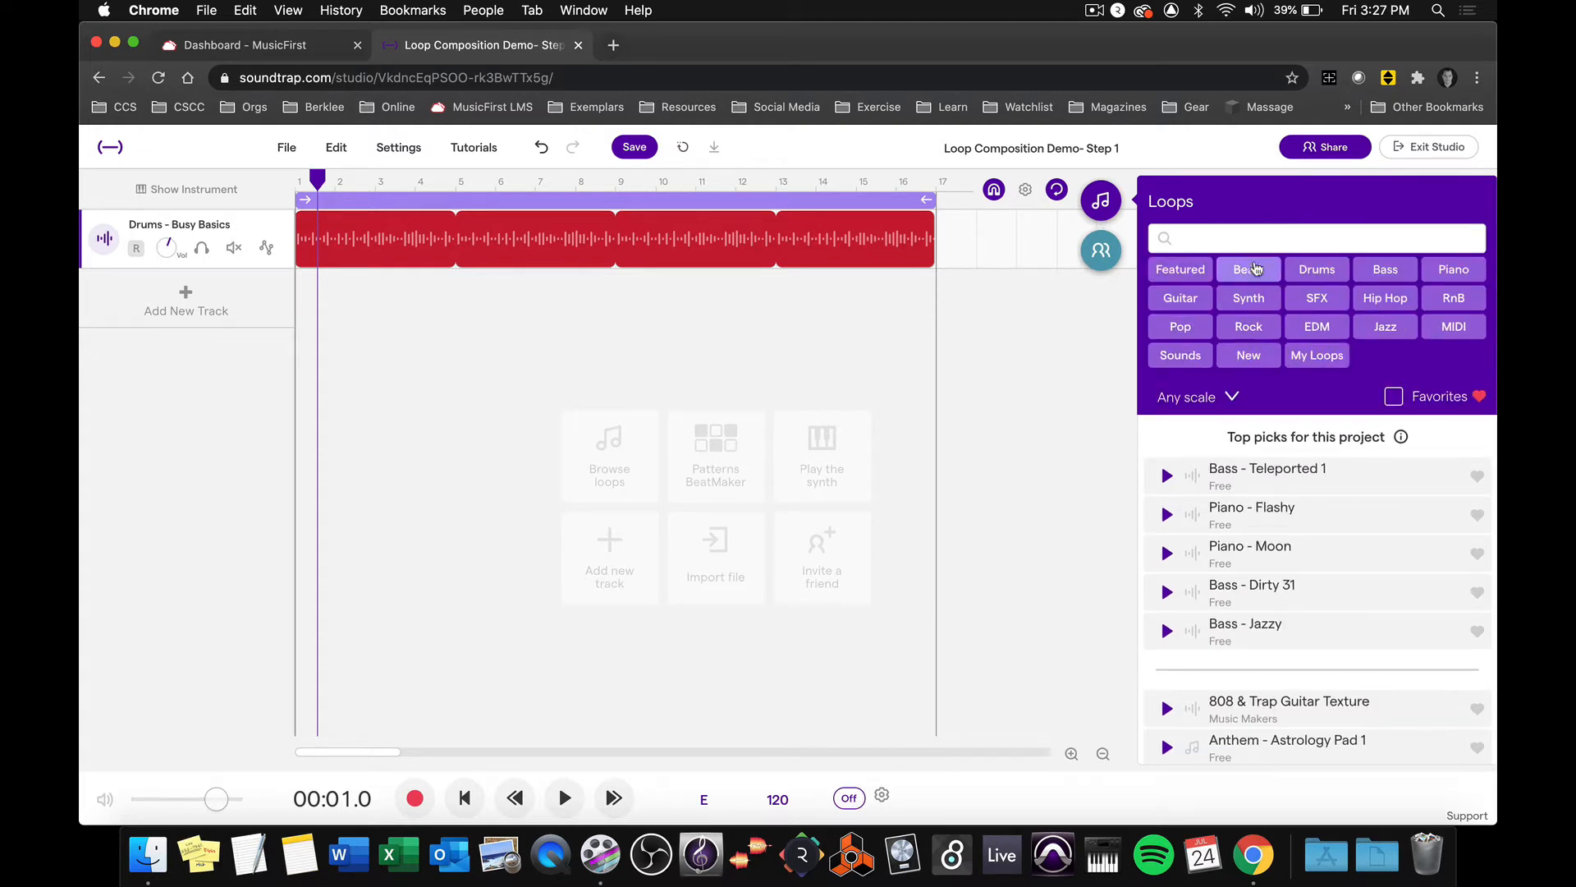
pyautogui.click(1377, 273)
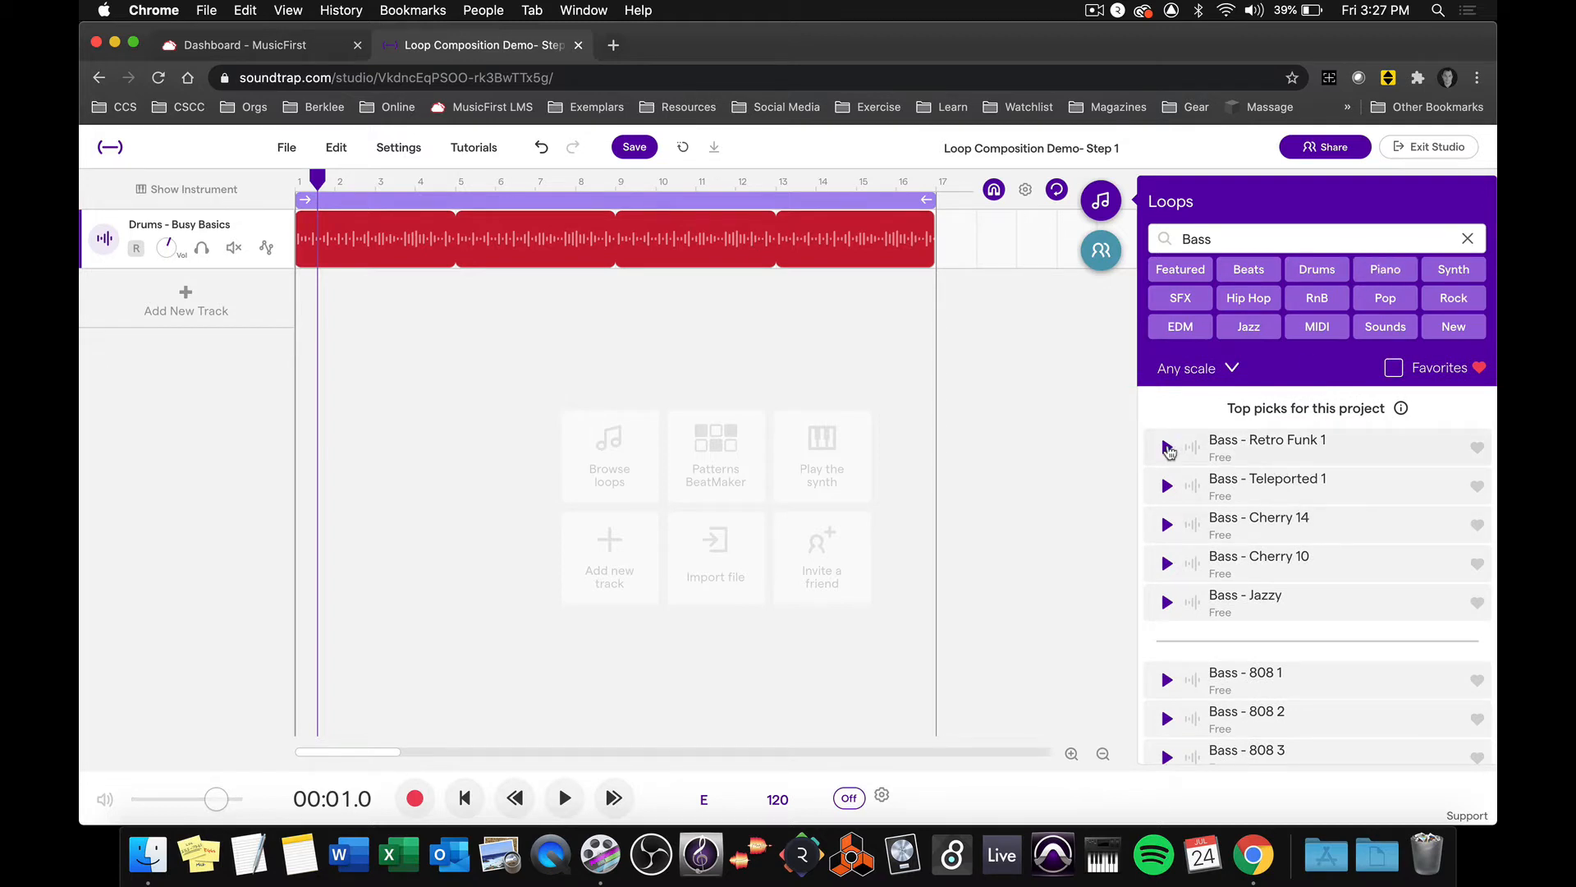
pyautogui.click(1167, 449)
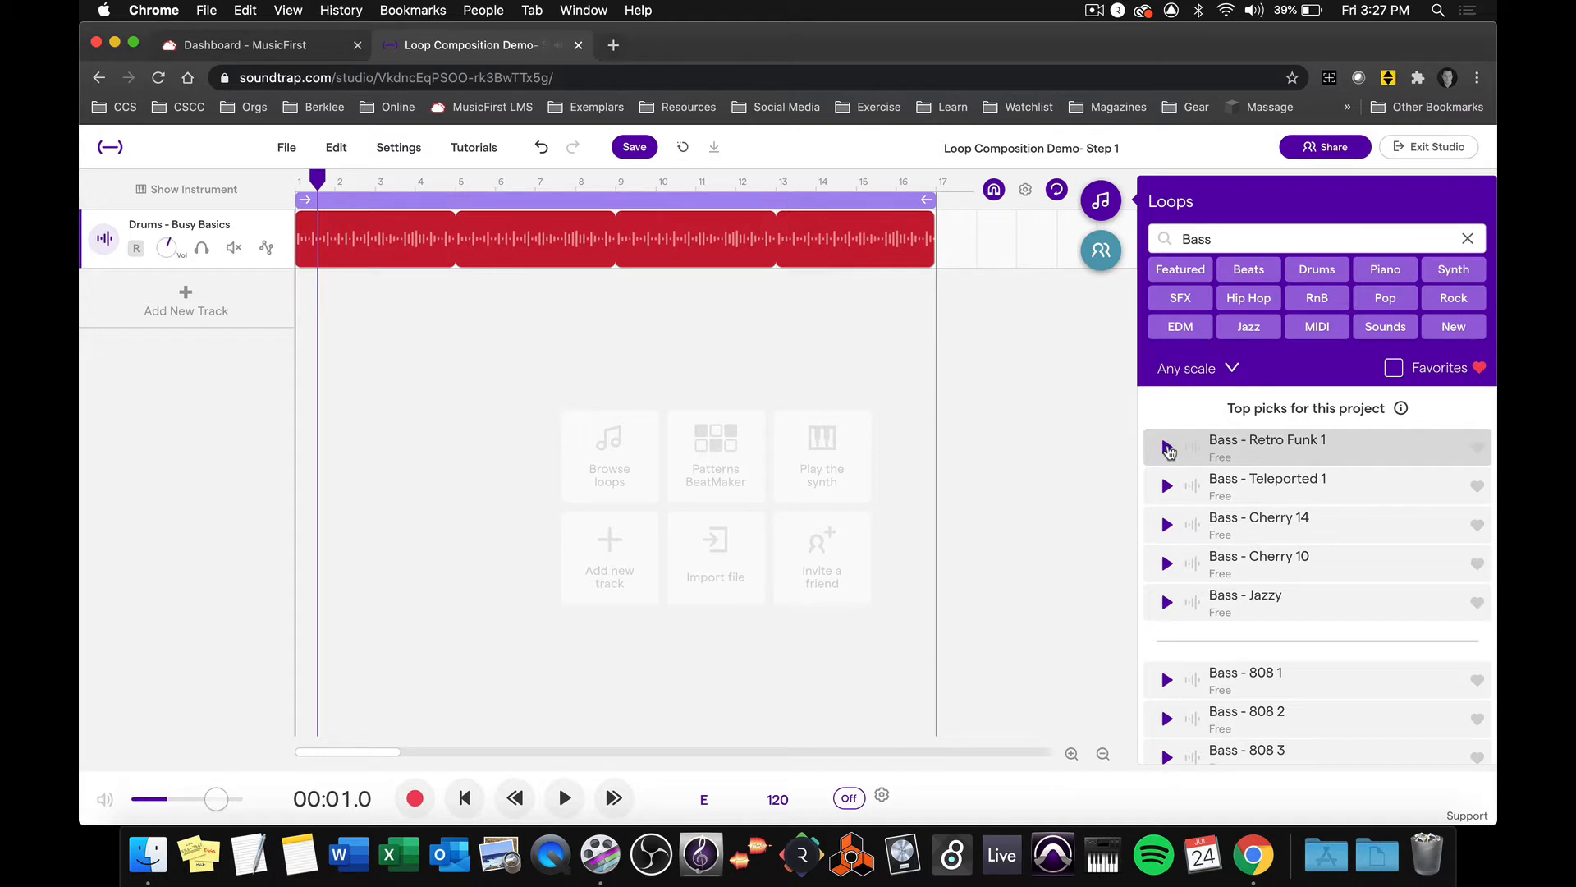
pyautogui.click(1167, 449)
pyautogui.click(1477, 448)
# Preview the Bass - Jazzy loop and look through the other available bass loops
pyautogui.click(1168, 604)
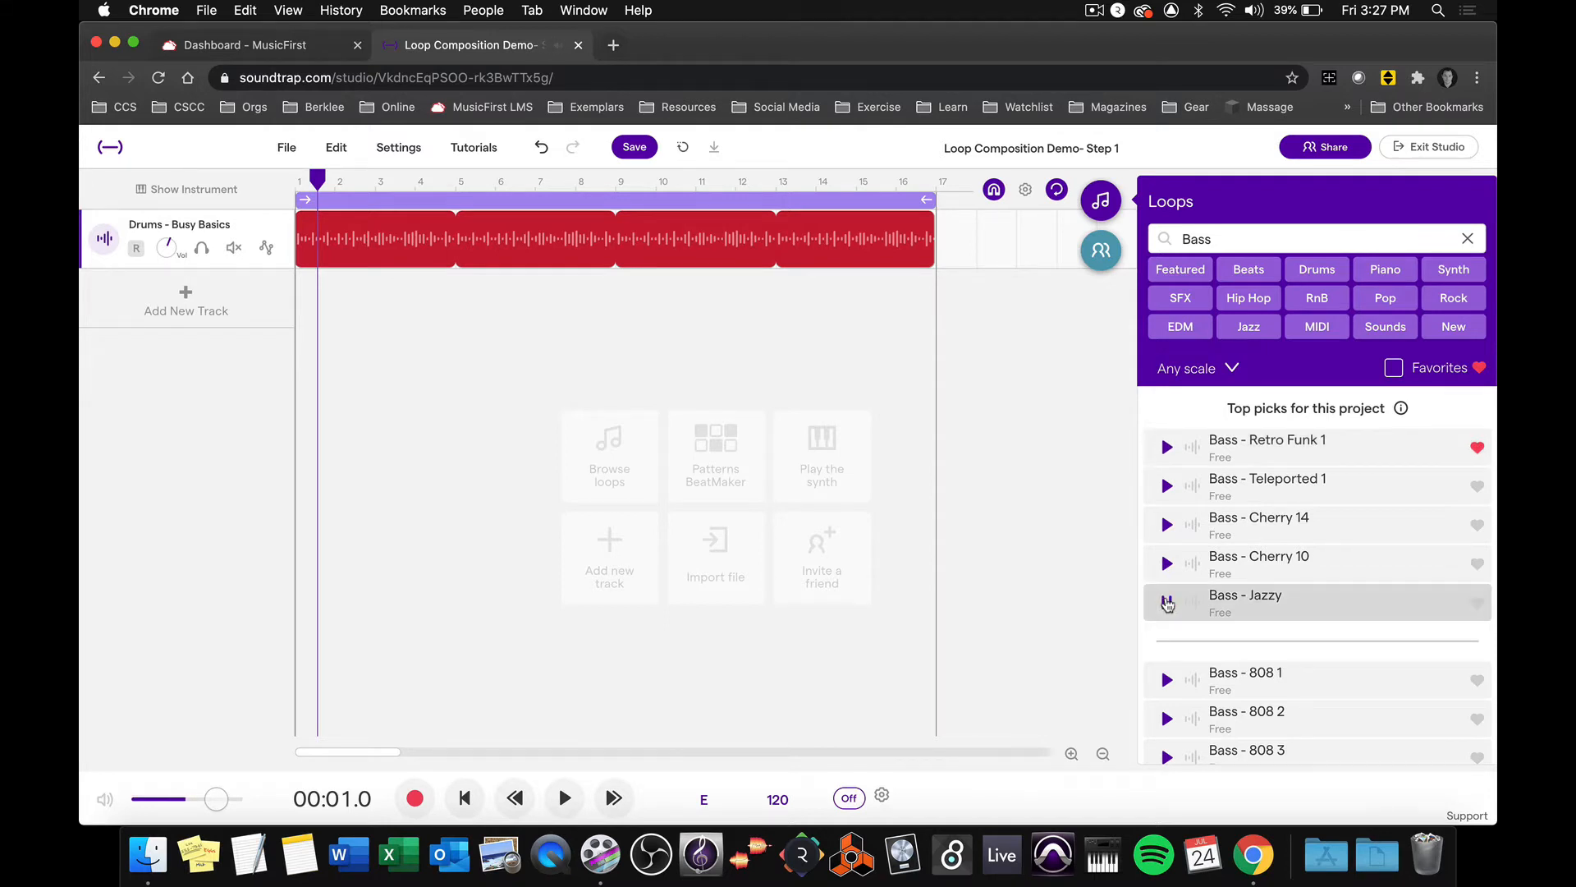
pyautogui.click(1167, 603)
pyautogui.scroll(-3, 1213, 579)
pyautogui.scroll(-6, 1215, 581)
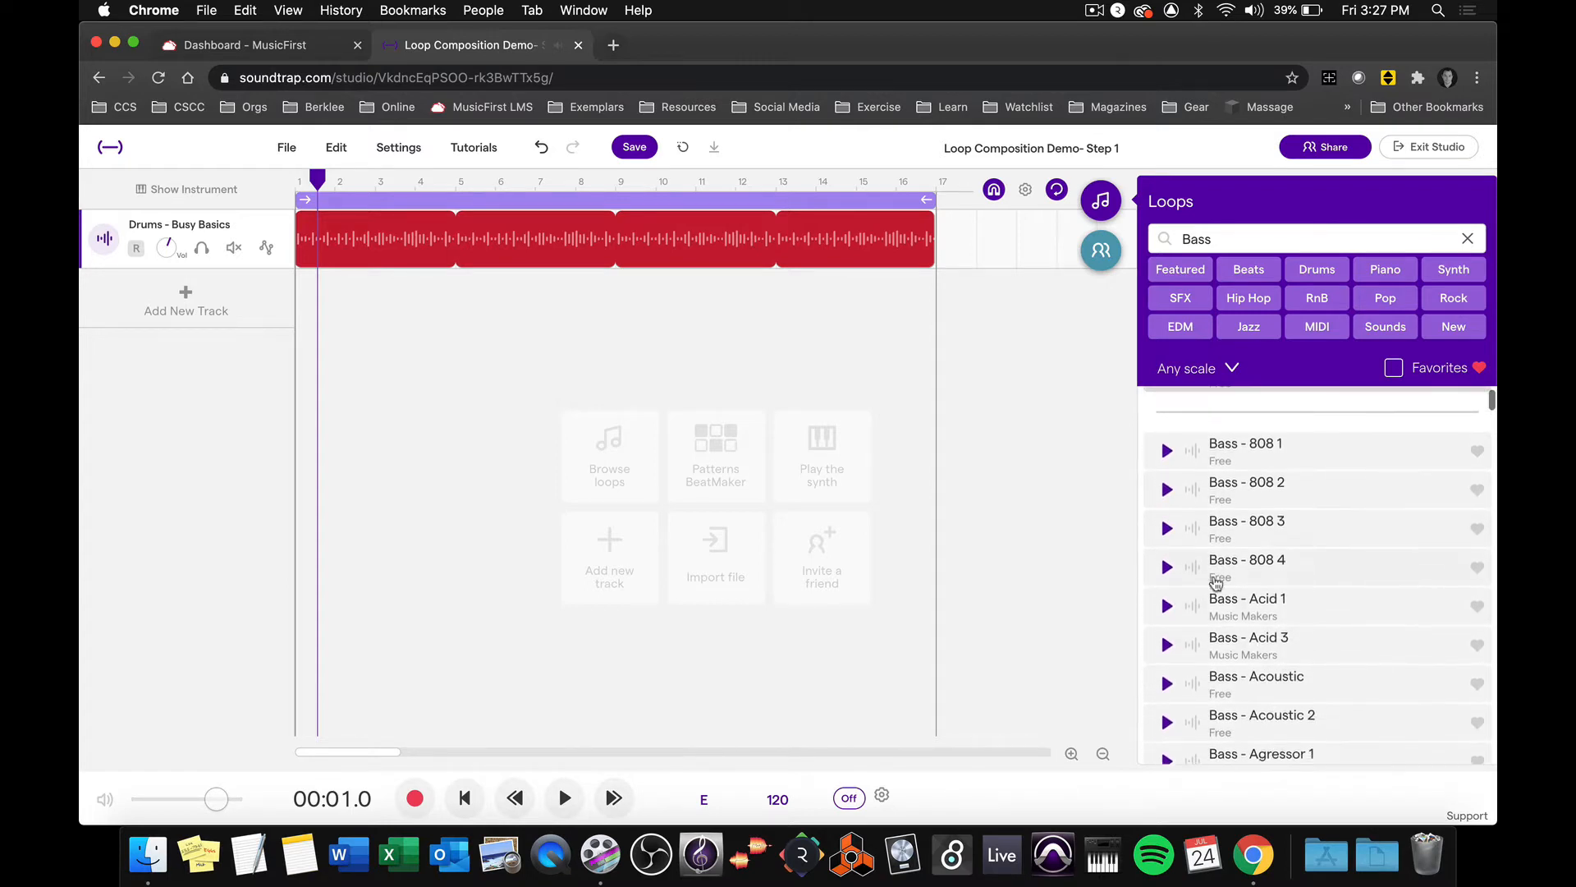
pyautogui.scroll(-3, 1215, 581)
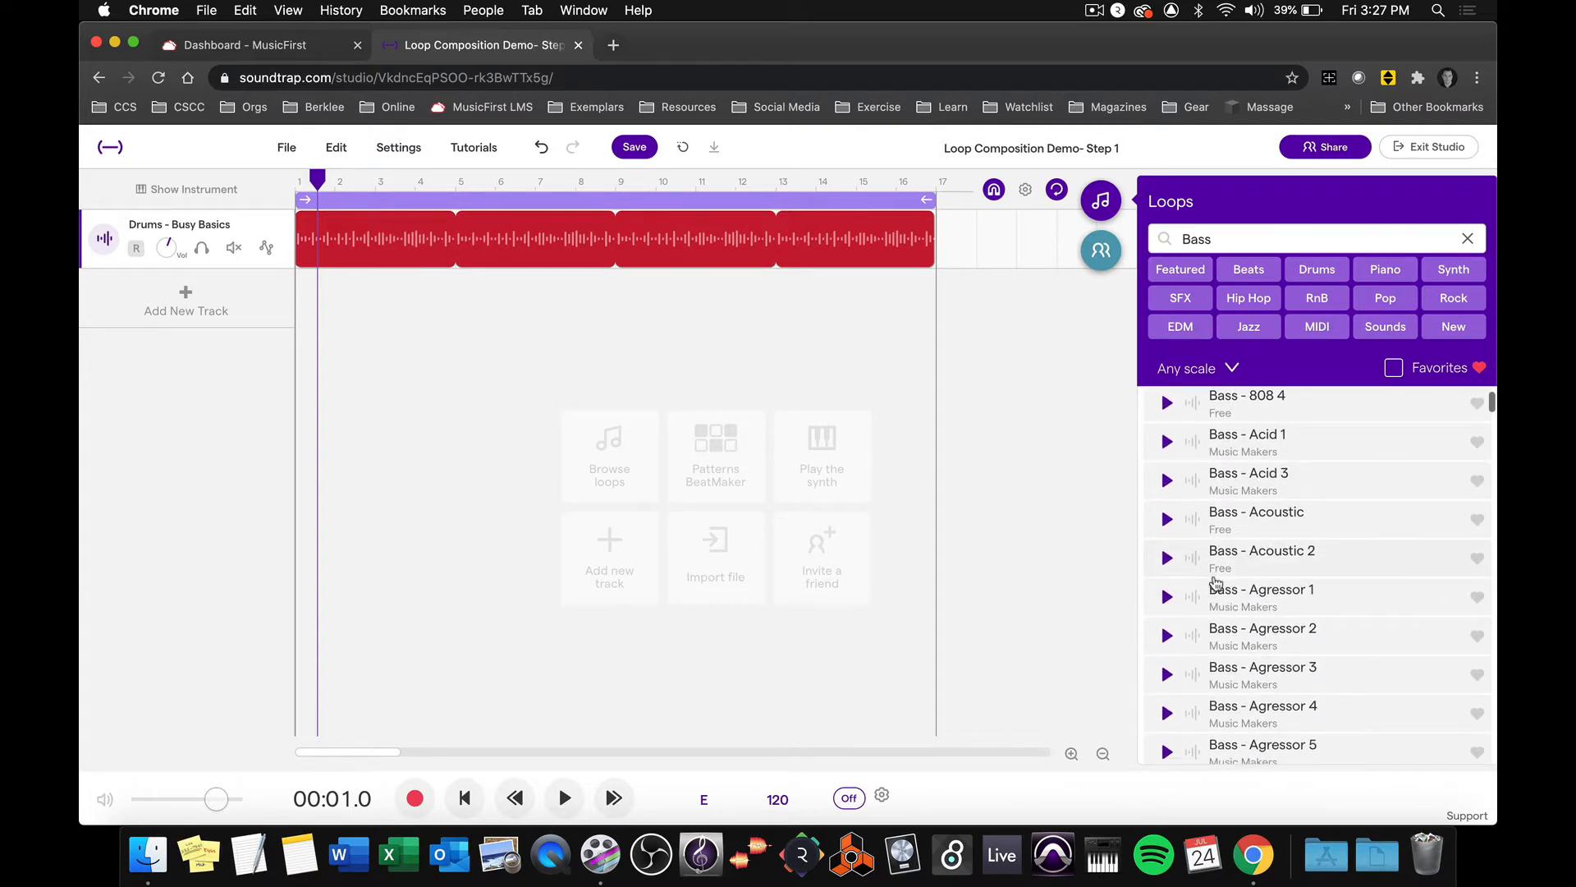
pyautogui.scroll(-9, 1211, 588)
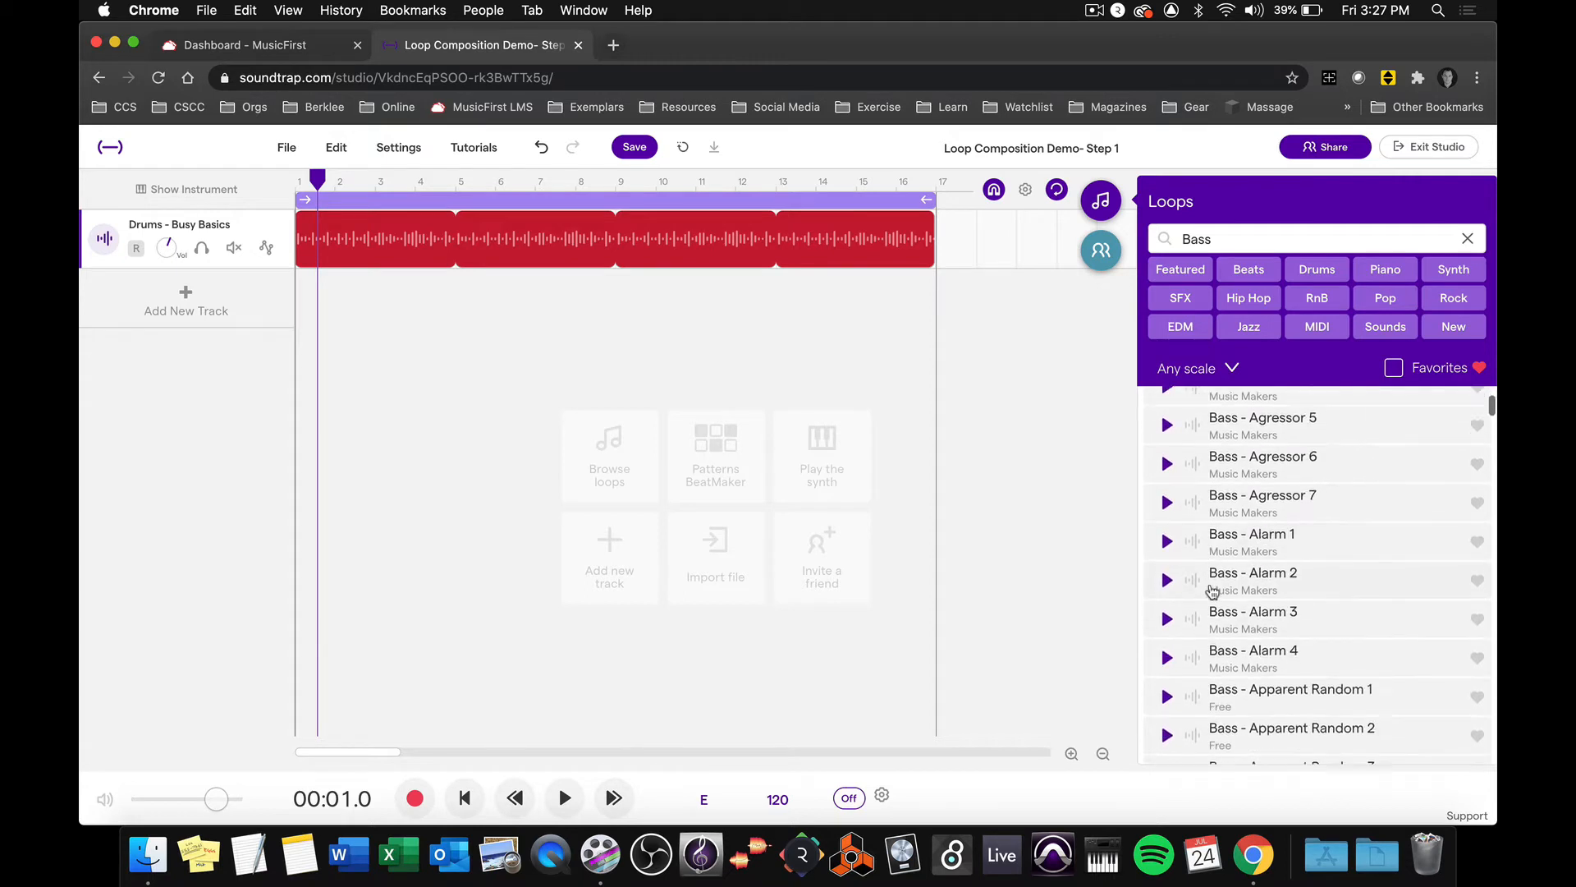
pyautogui.scroll(3, 1213, 590)
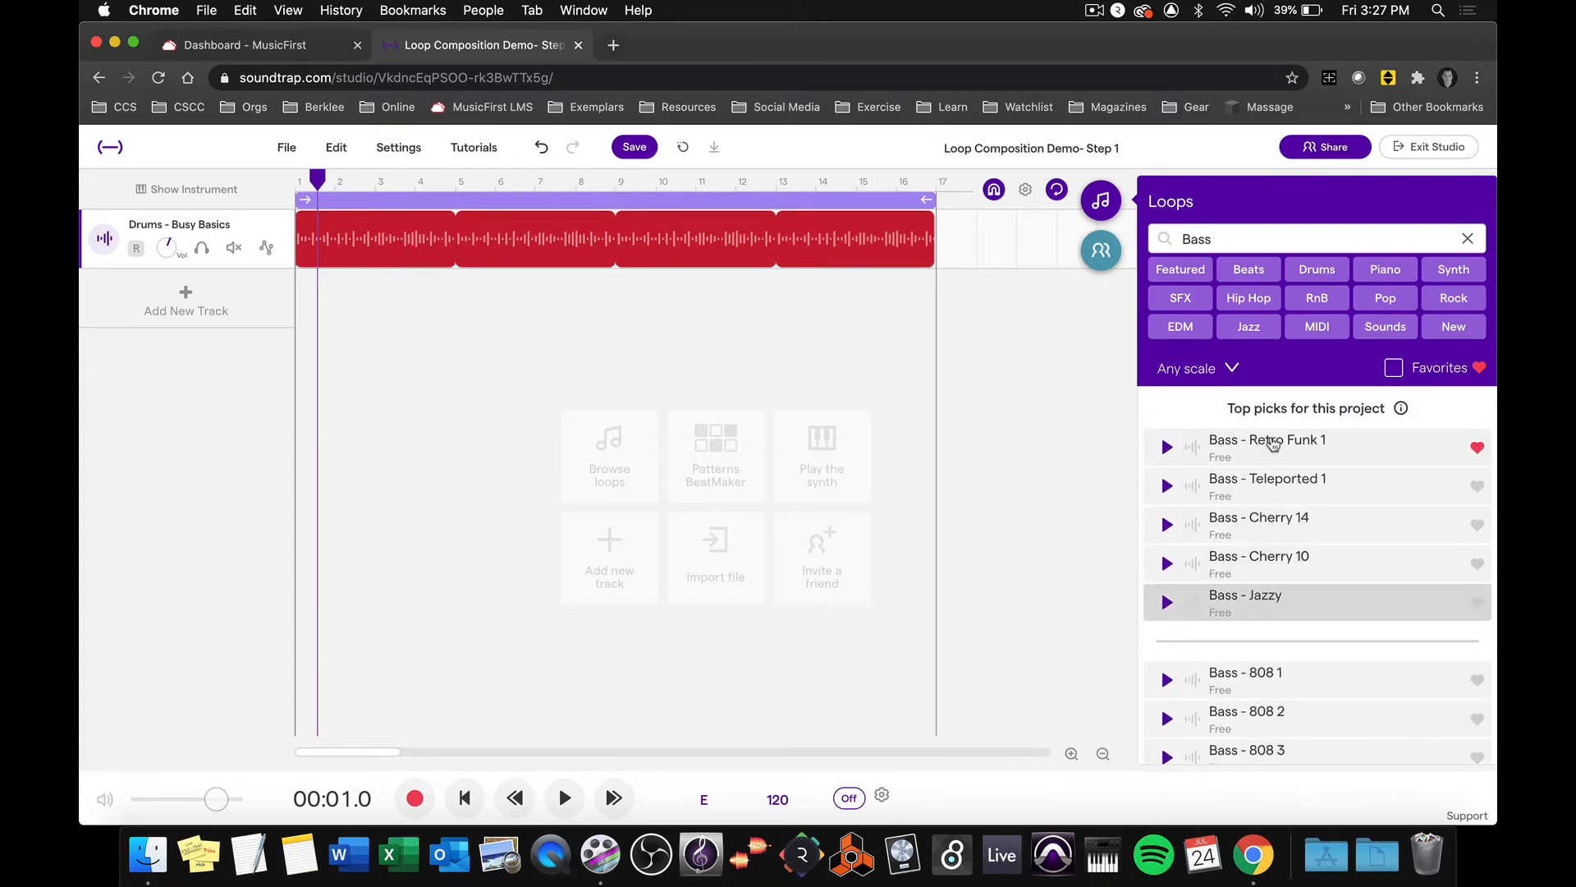
# Add the Bass - Retro Funk 1 loop on a new track, align it to measure 1, and return the playhead to the start
pyautogui.moveTo(1144, 421); pyautogui.dragTo(443, 394)
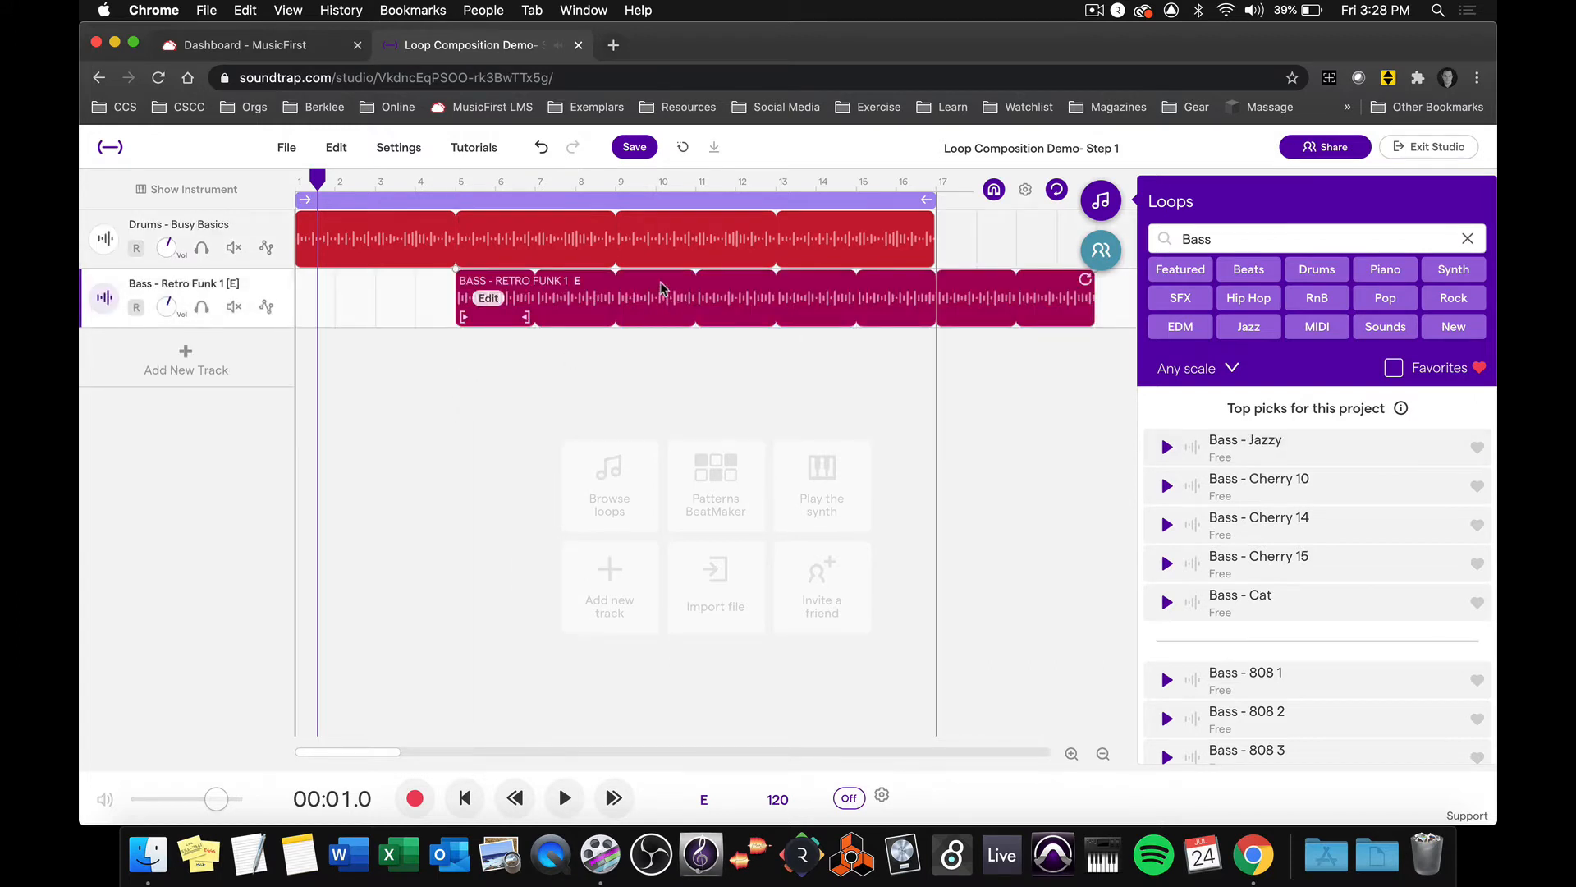
pyautogui.moveTo(670, 286); pyautogui.dragTo(510, 287)
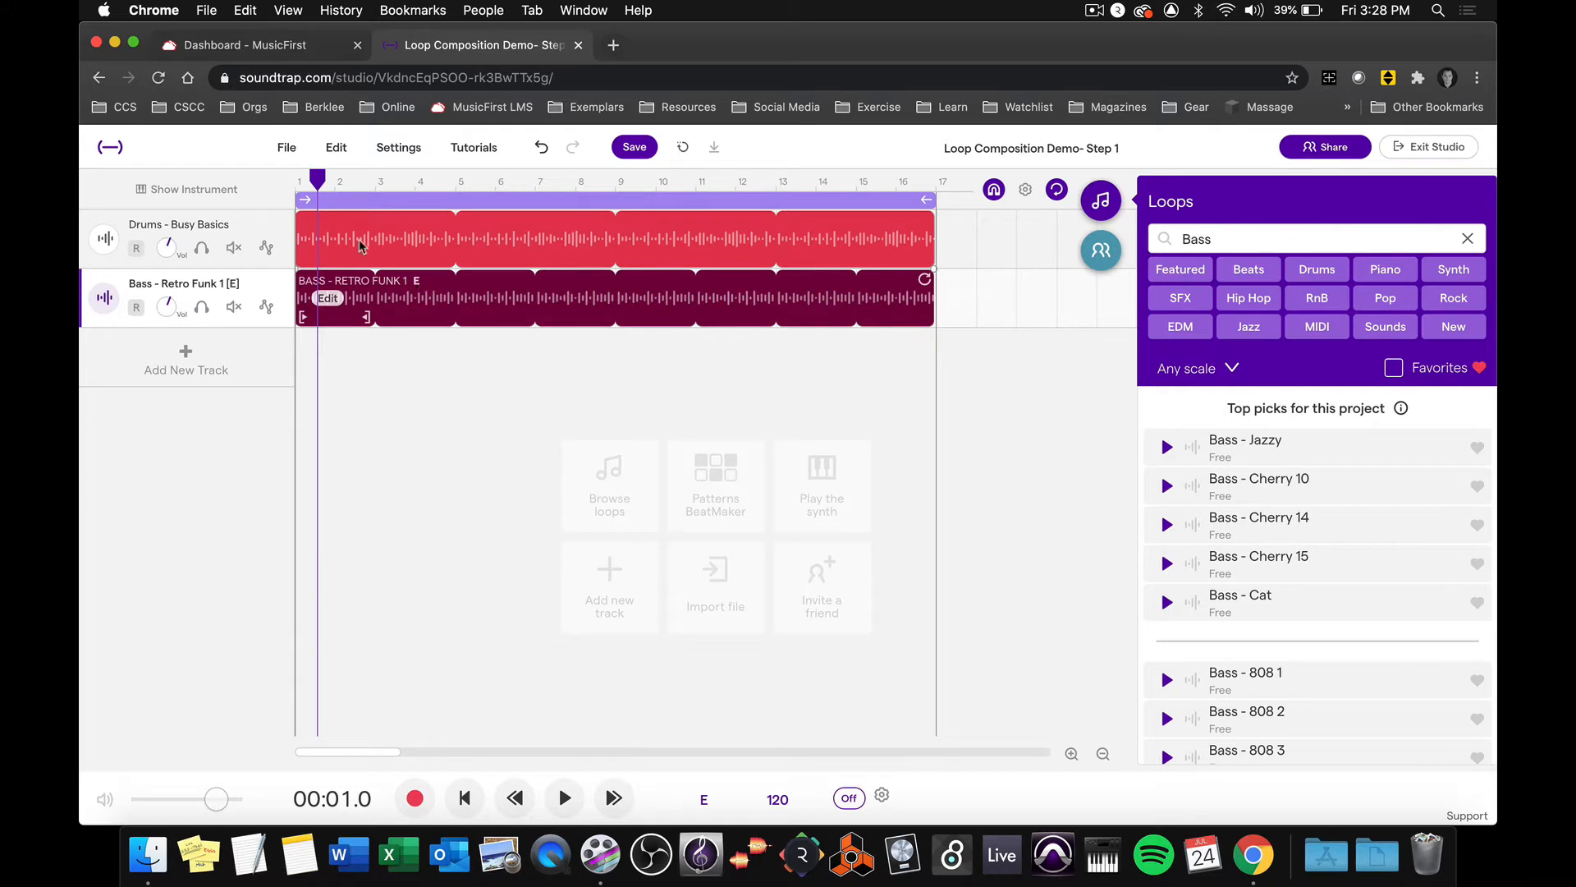
pyautogui.moveTo(318, 176); pyautogui.dragTo(285, 175)
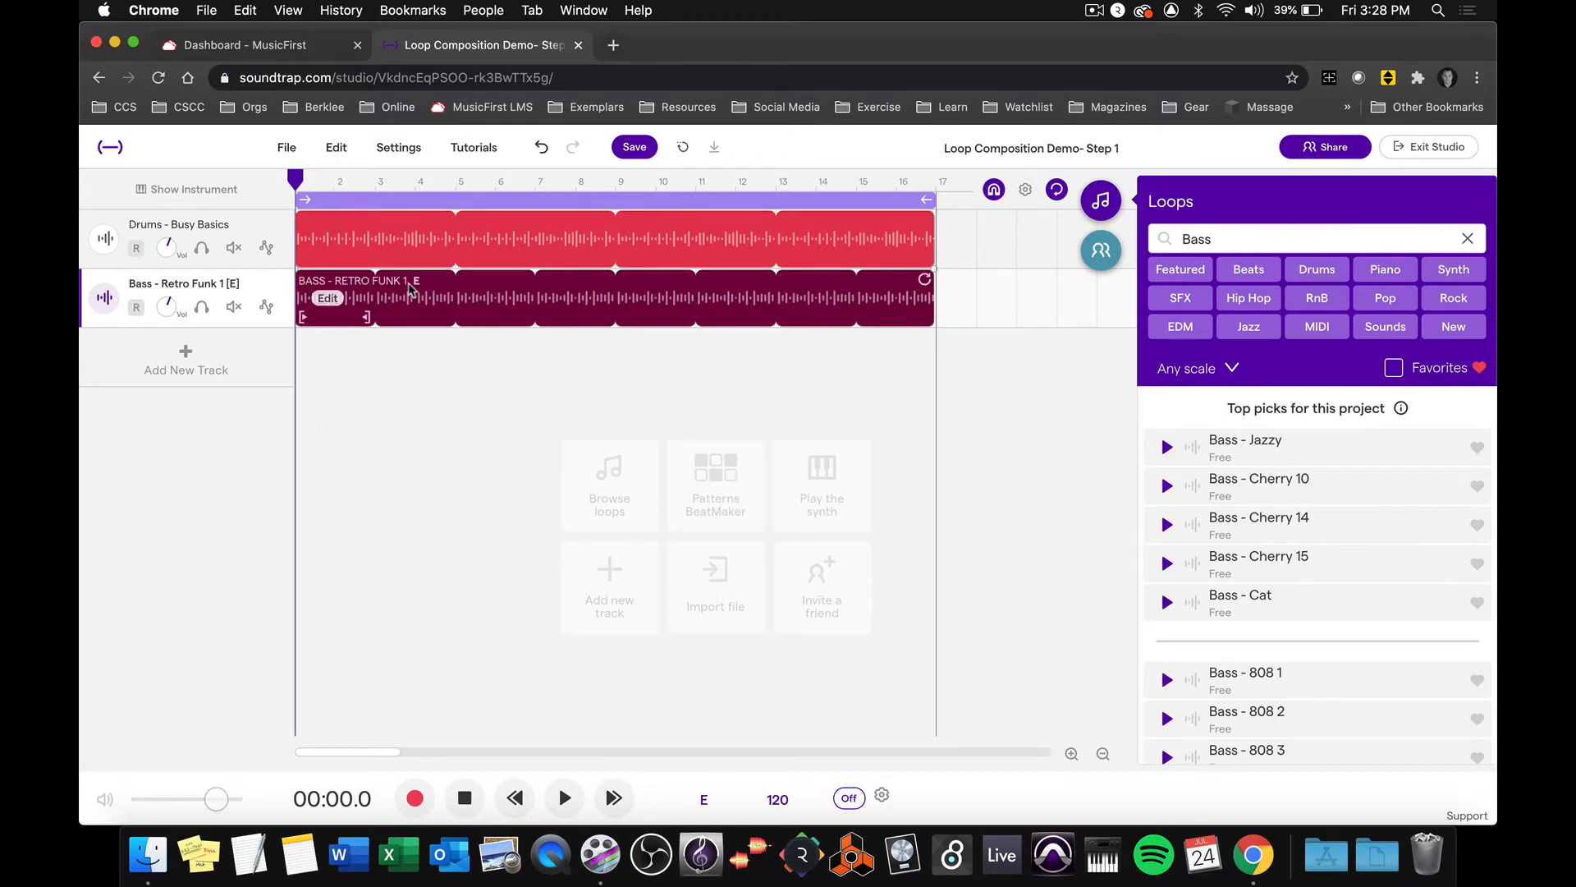
# Shift the bass region to start at measure 3 and play the project from the beginning
pyautogui.moveTo(415, 287); pyautogui.dragTo(494, 294)
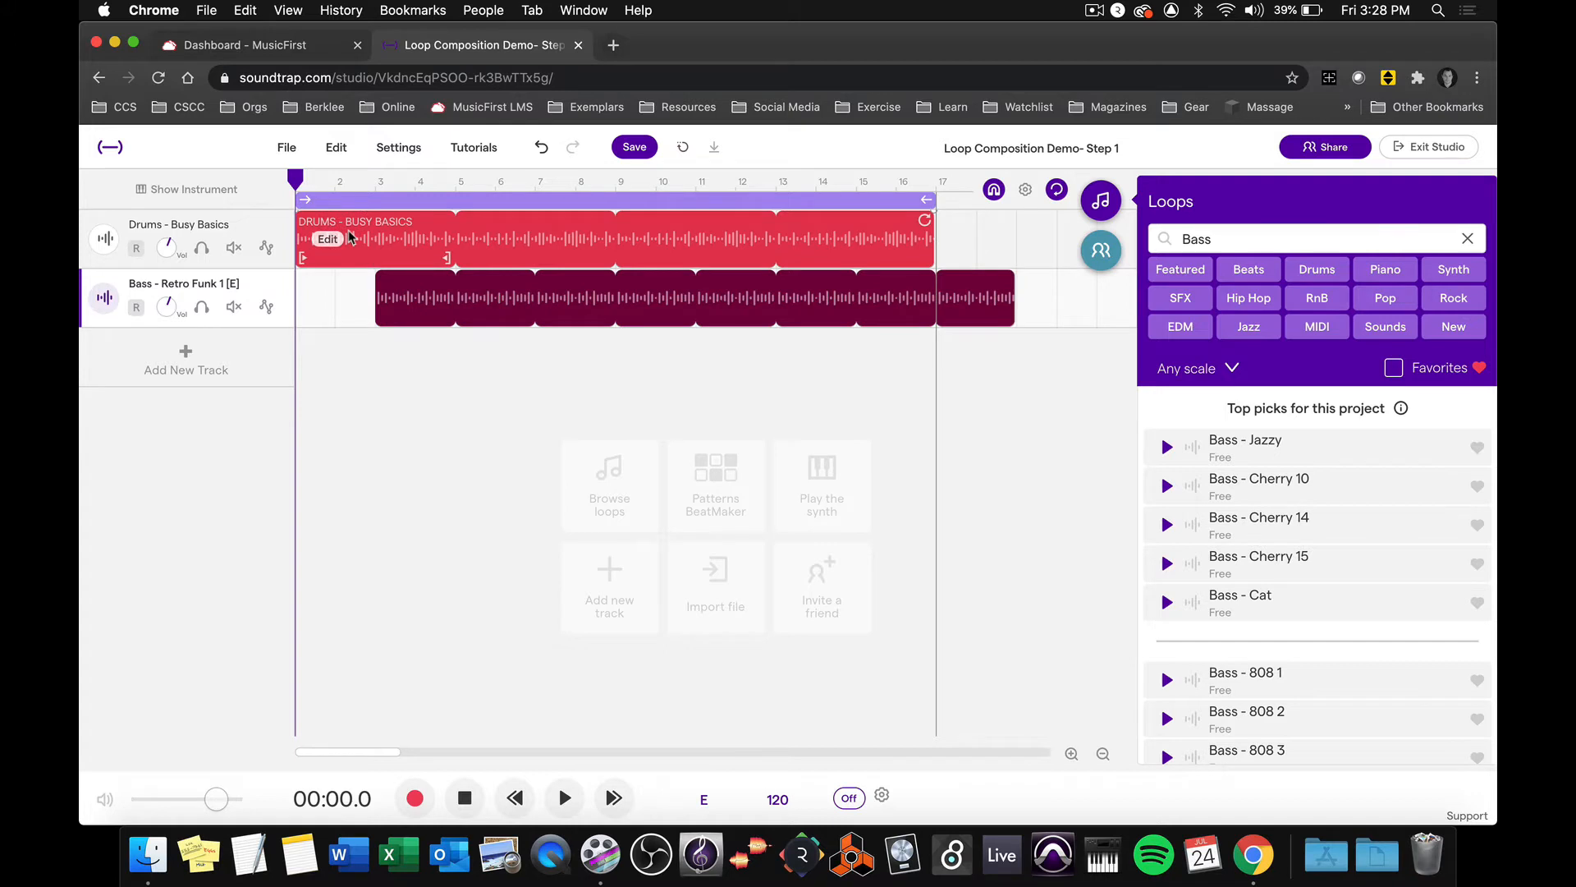
pyautogui.press('space')
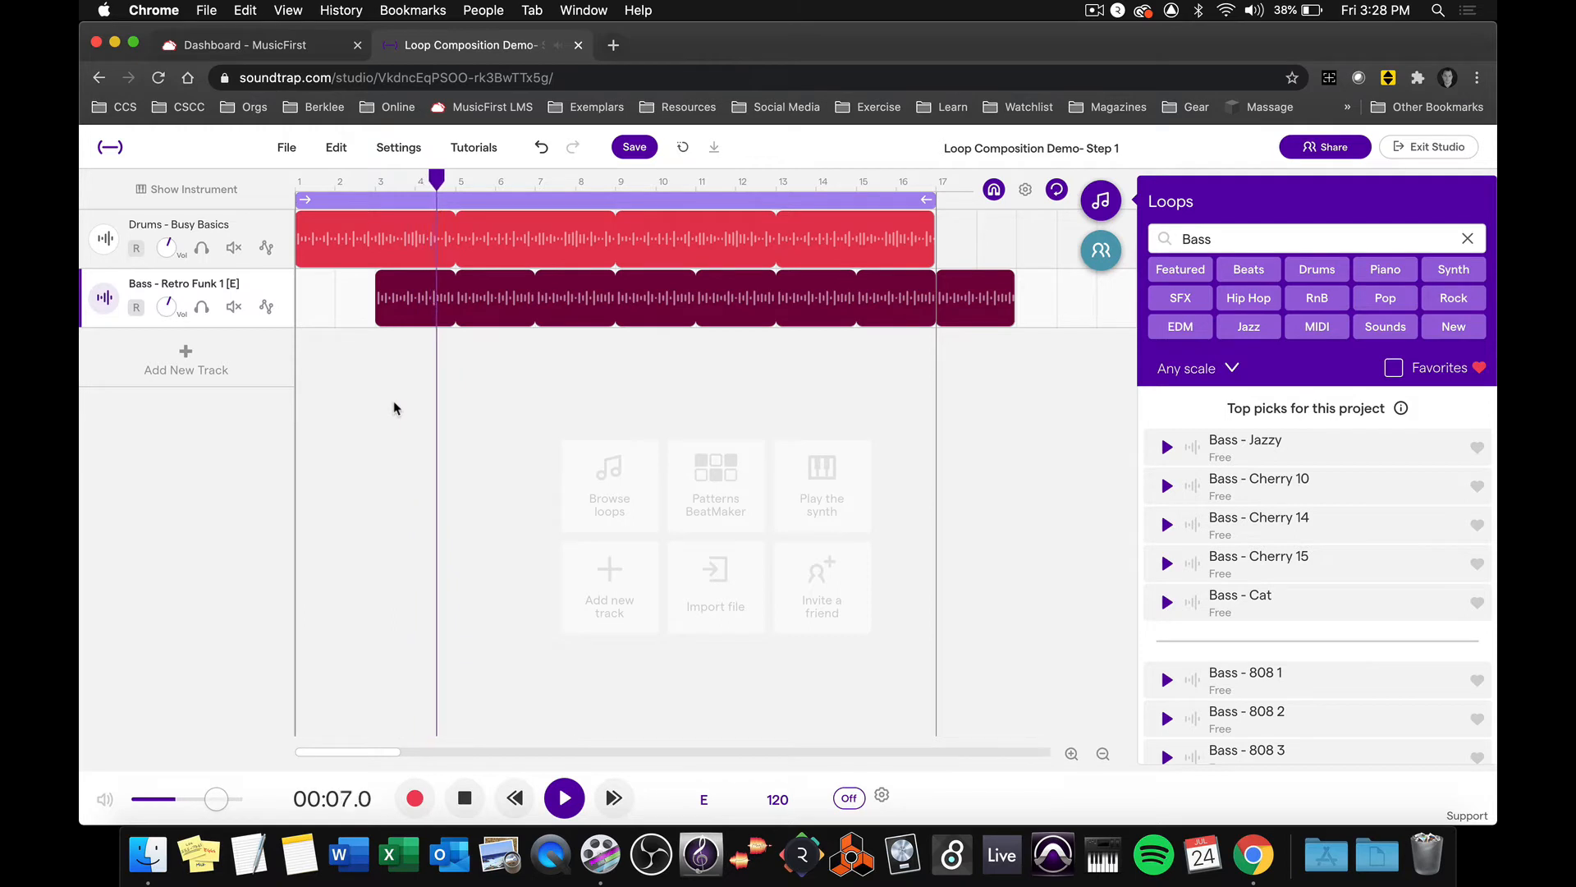
# Stop playback, remove the bass region's loop repetitions, and trim it to a single measure at measure 3
pyautogui.press('space')
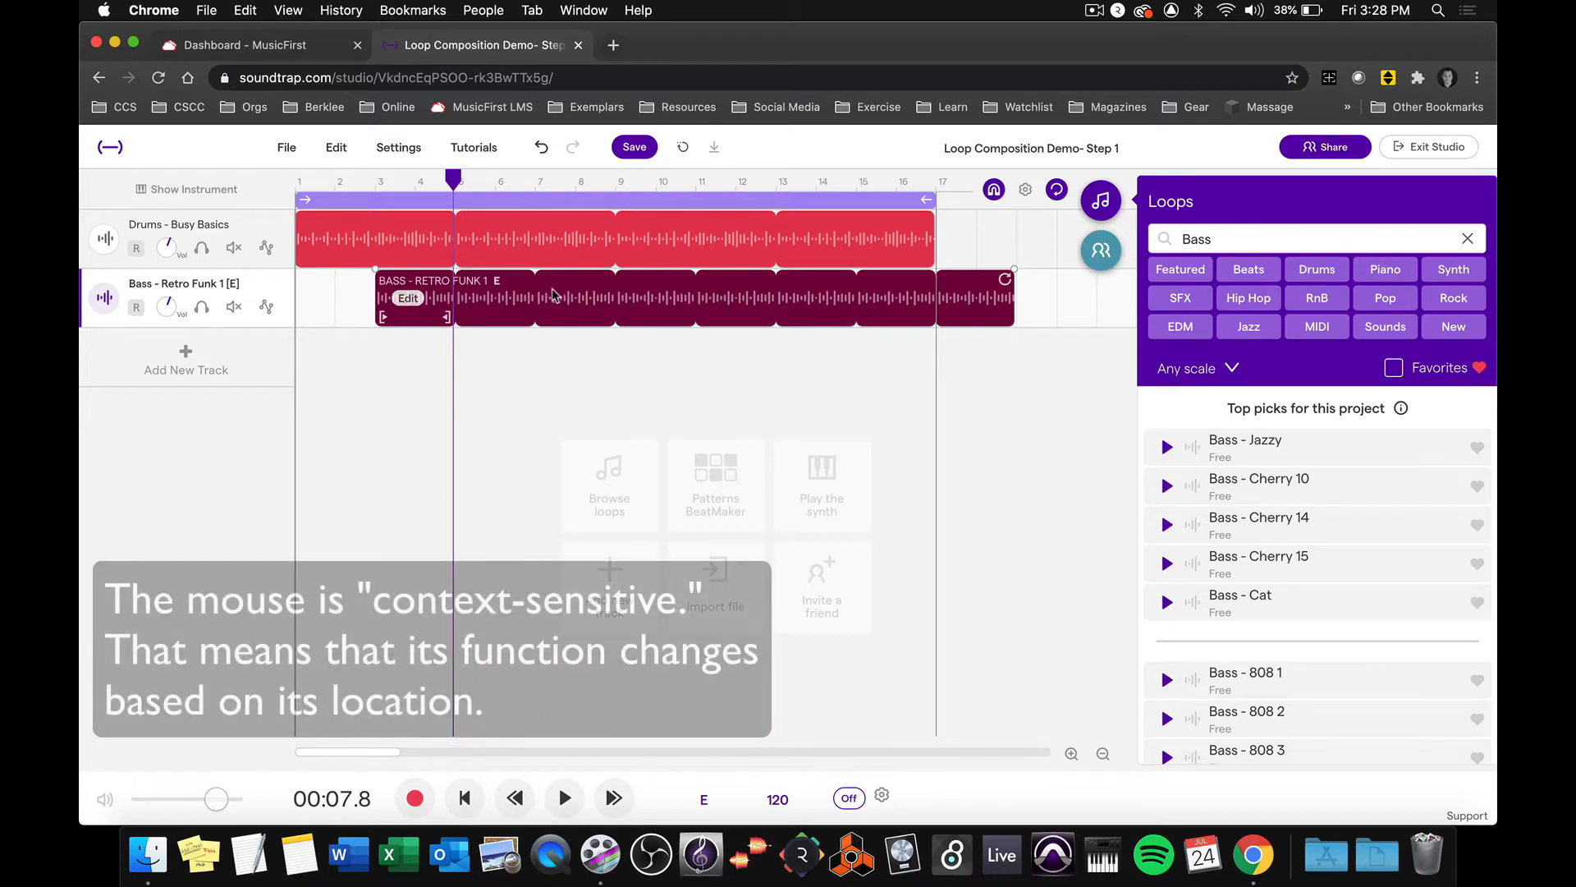
pyautogui.moveTo(1005, 279); pyautogui.dragTo(458, 291)
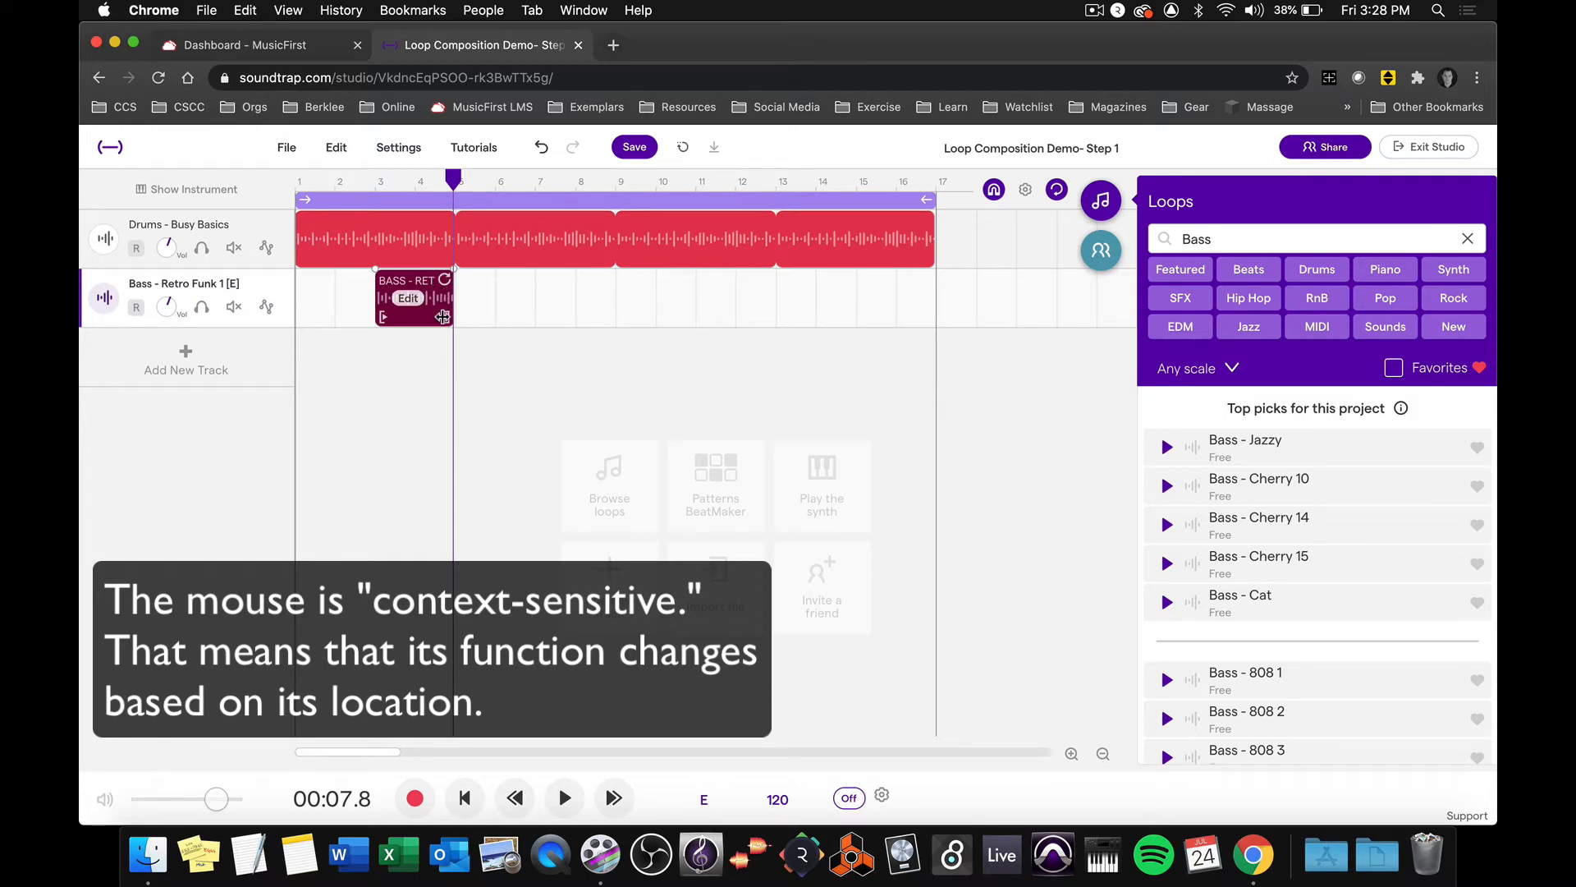
pyautogui.moveTo(445, 319); pyautogui.dragTo(414, 317)
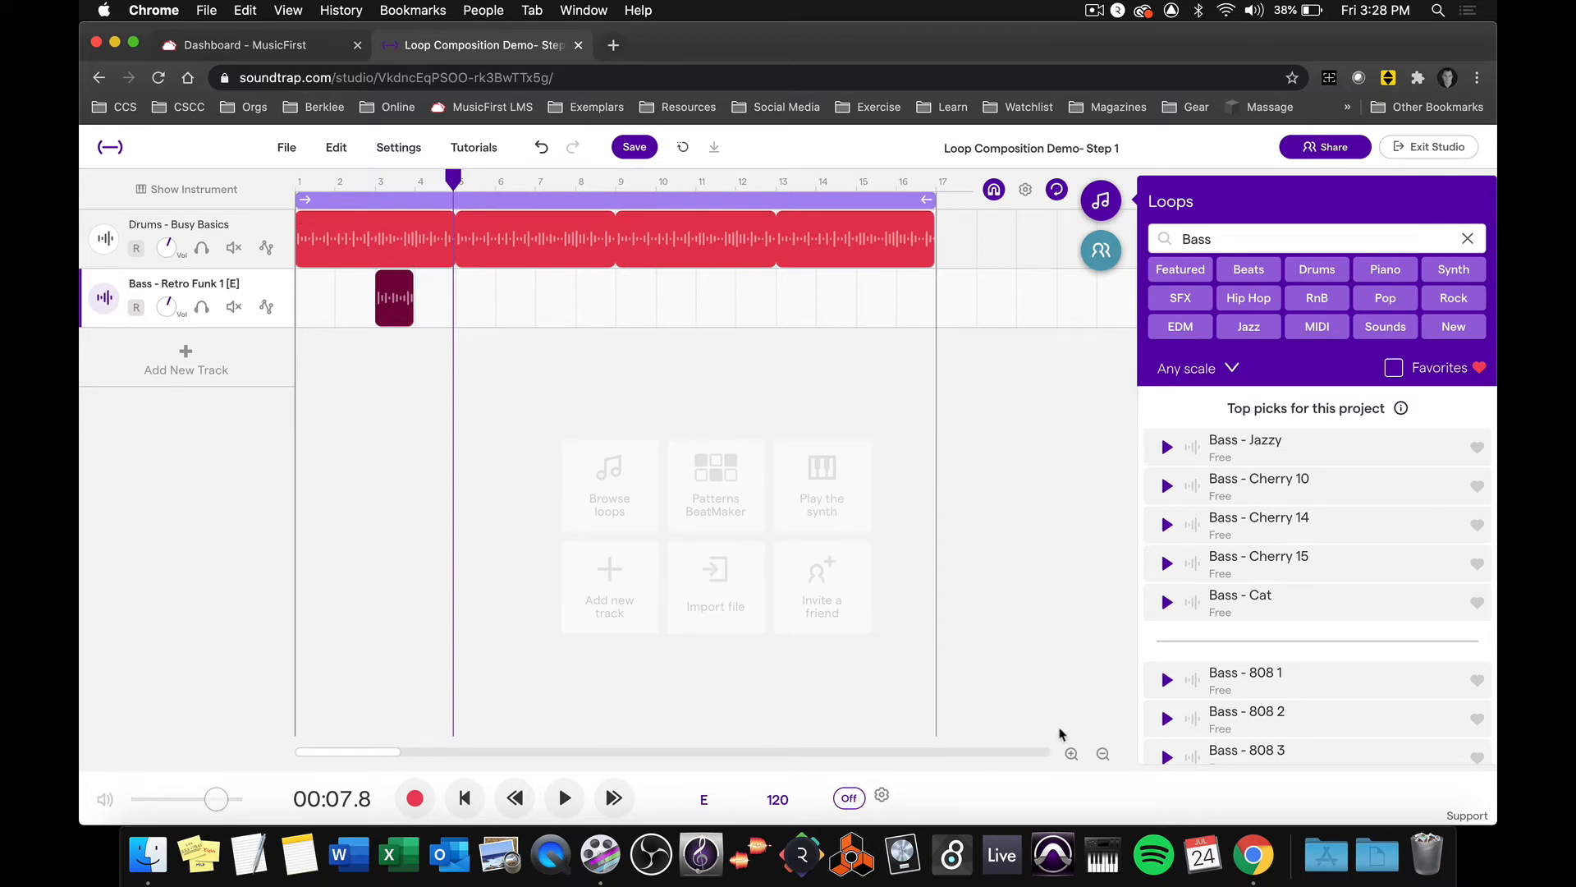
# Copy the one-measure bass region at measure 3 and paste it at measure 5 on the same track
pyautogui.click(1072, 754)
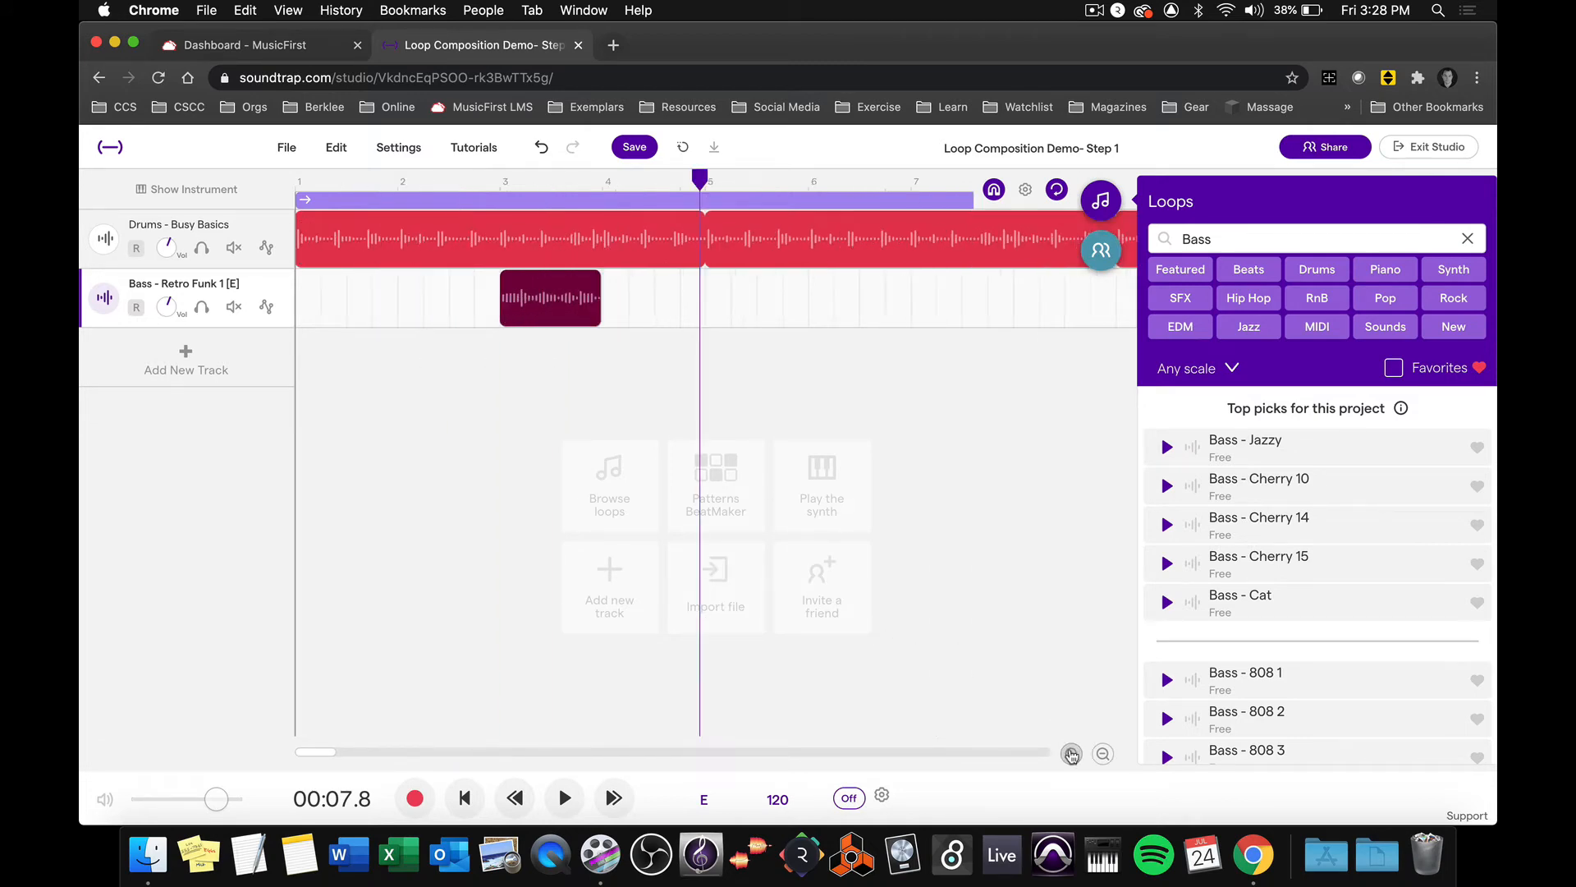
pyautogui.moveTo(550, 296)
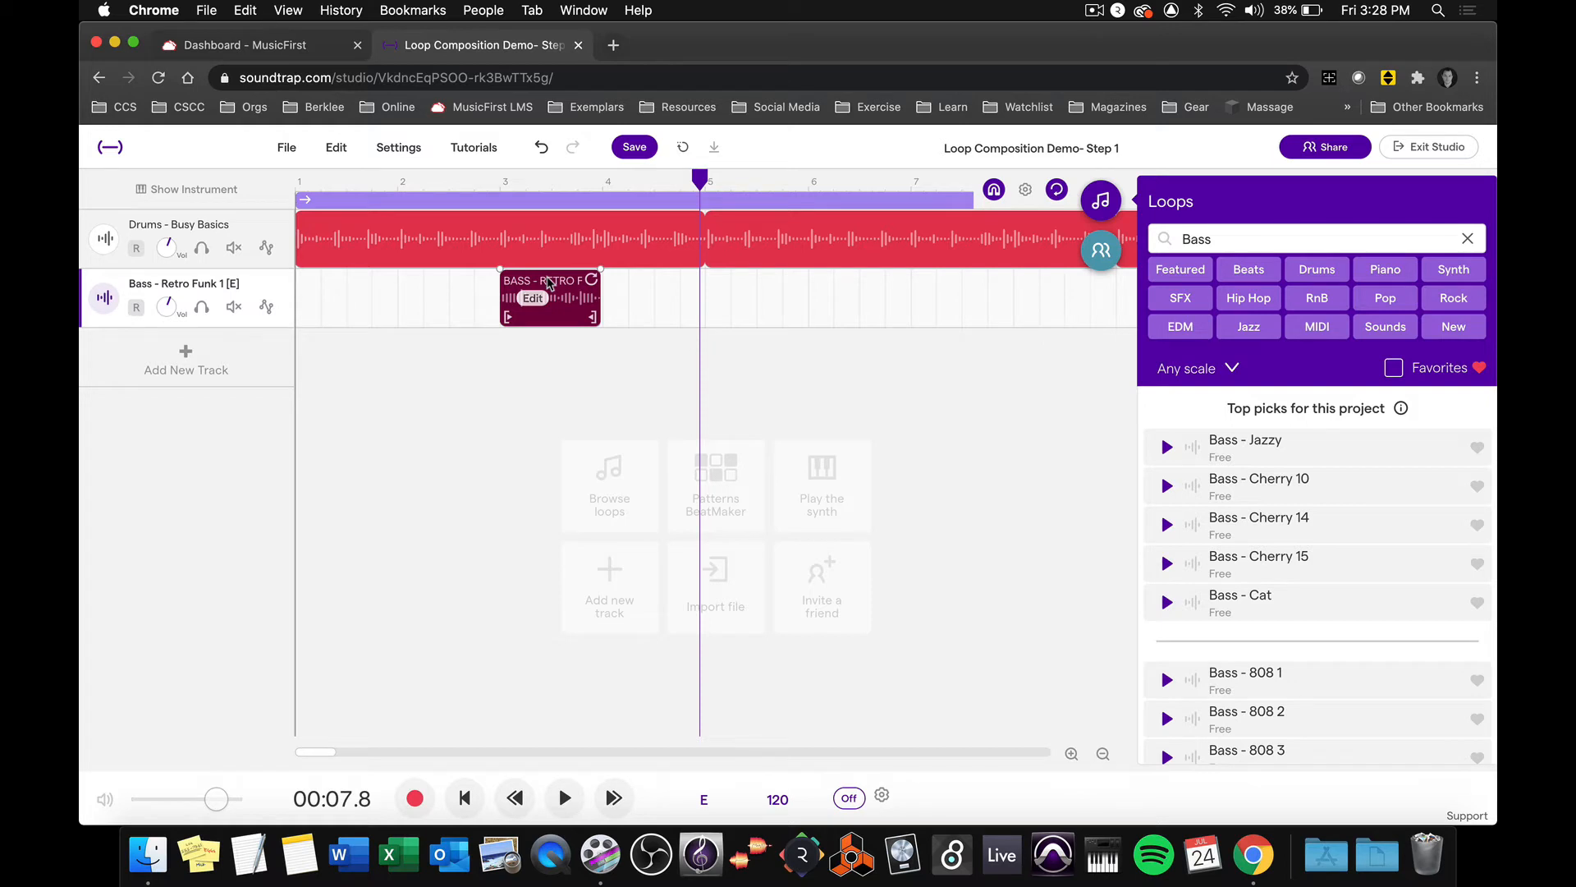
pyautogui.rightClick(550, 284)
pyautogui.click(597, 545)
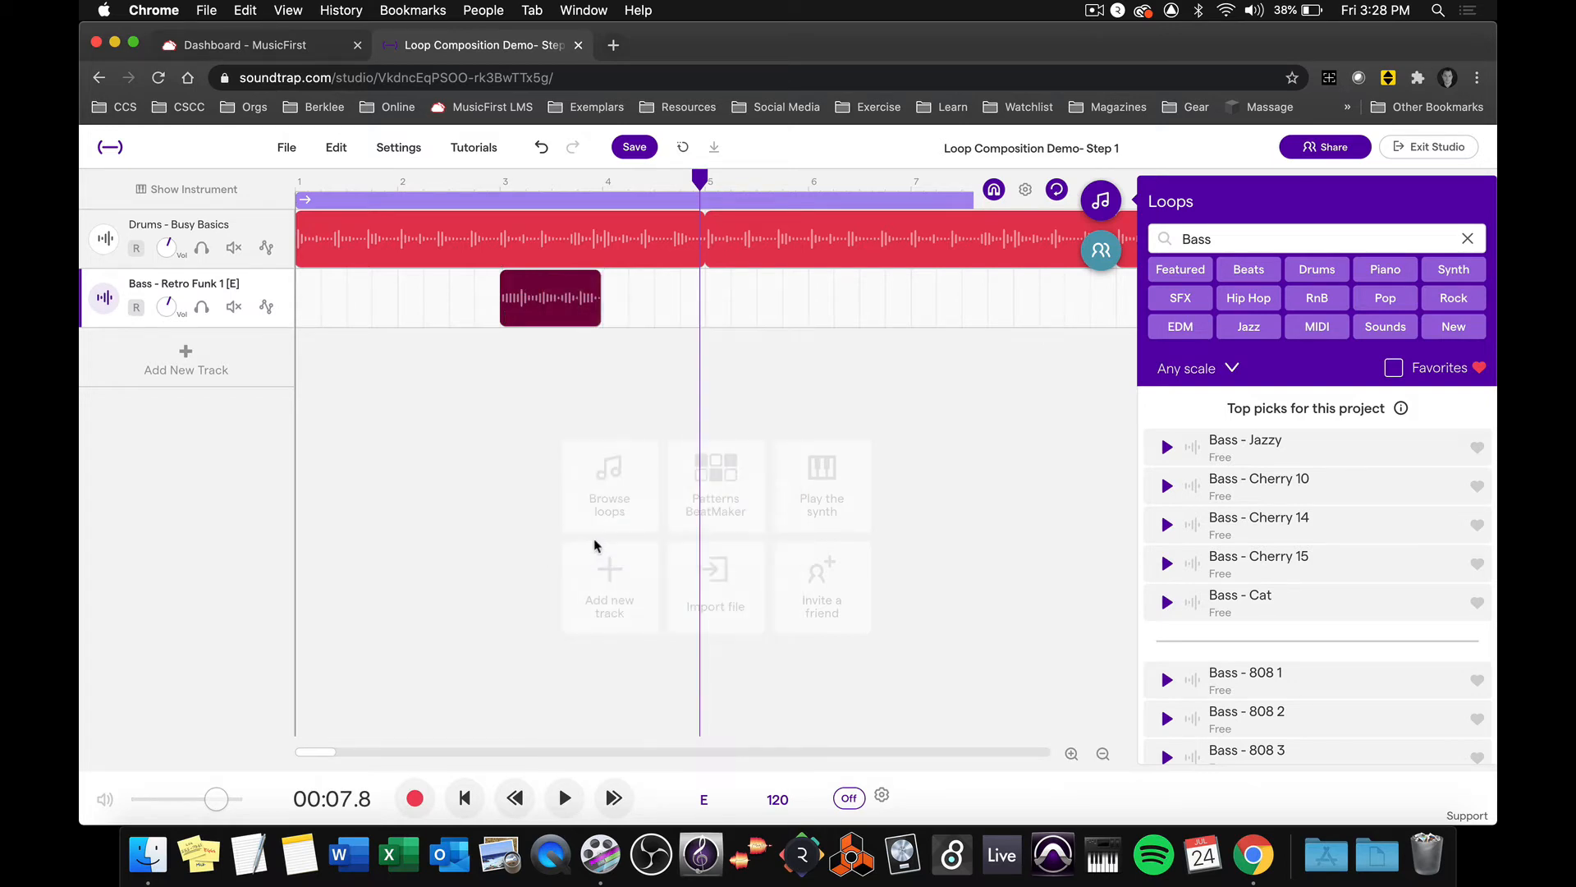
pyautogui.click(706, 299)
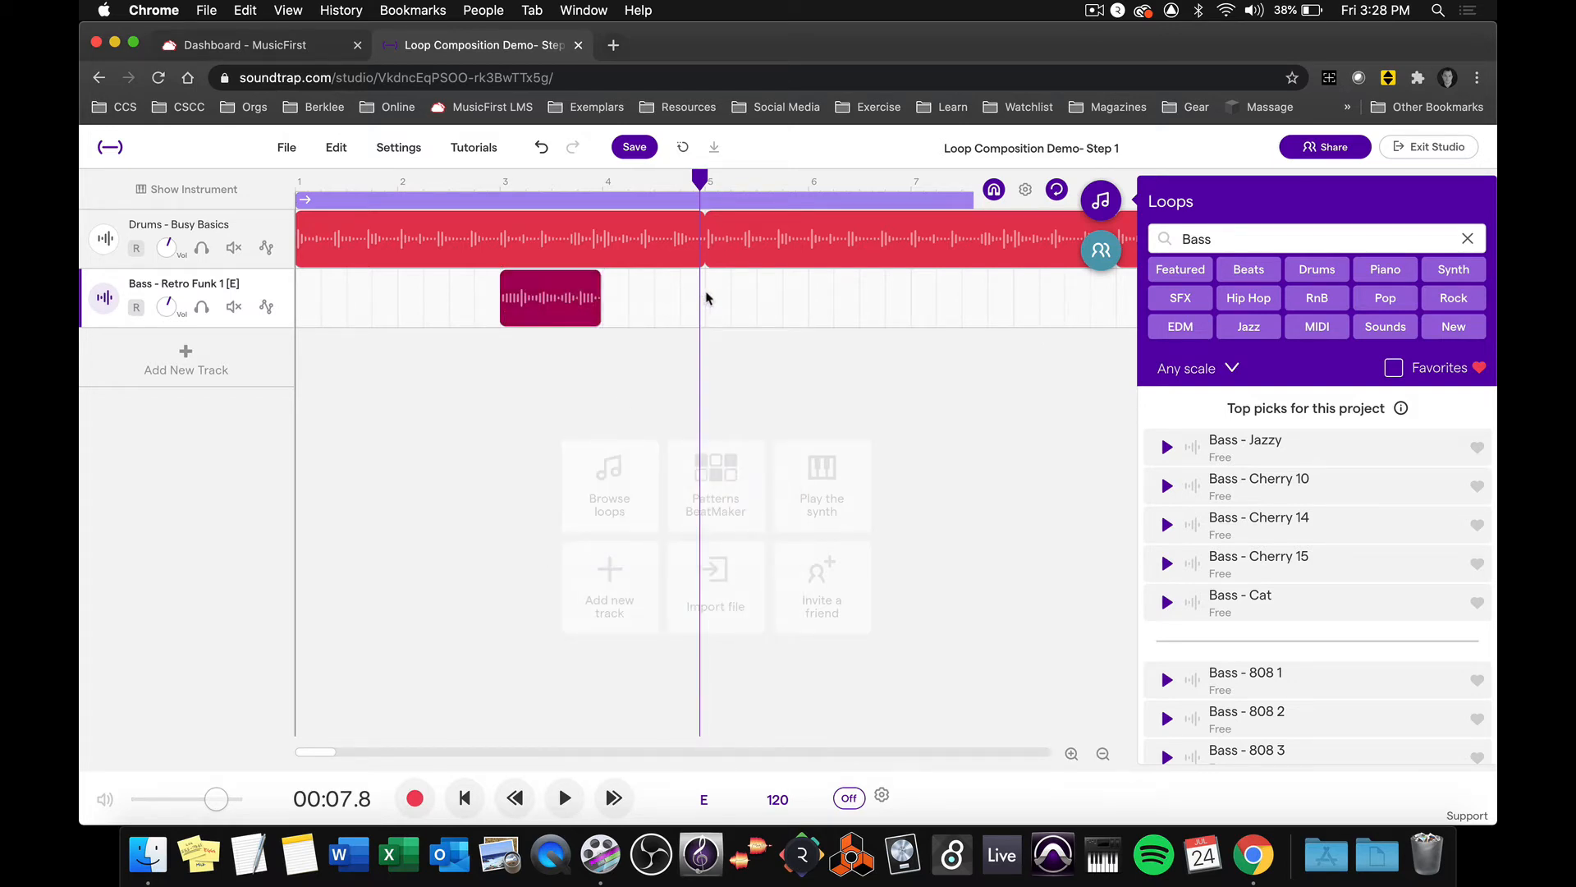
pyautogui.rightClick(707, 298)
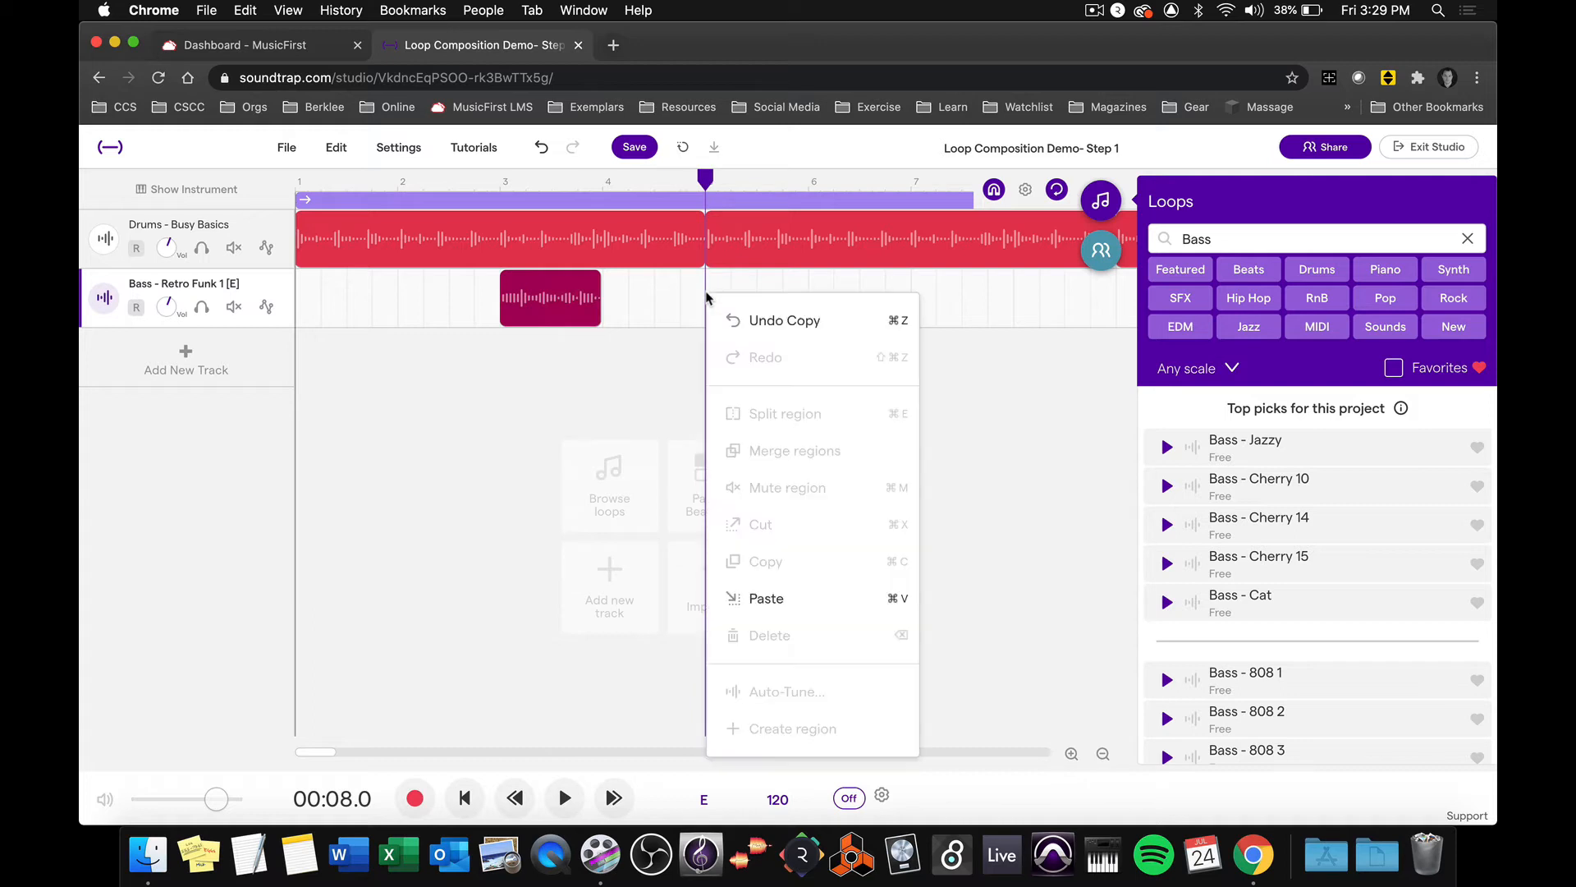
pyautogui.click(727, 601)
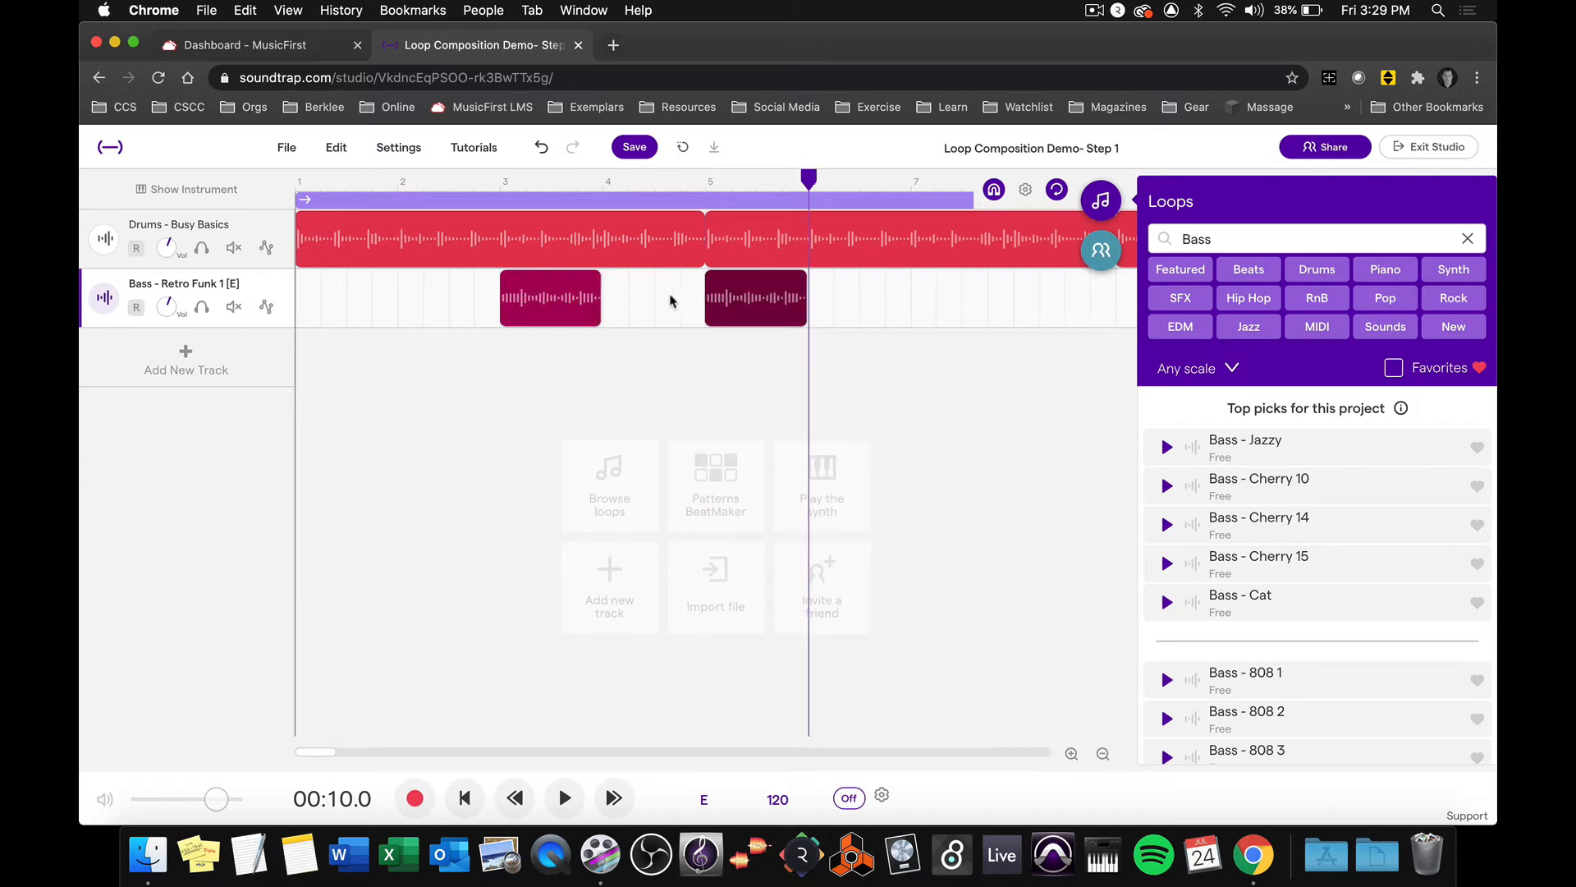
# Play the project from within measure 1 through the two short bass regions, and stop playback
pyautogui.click(335, 187)
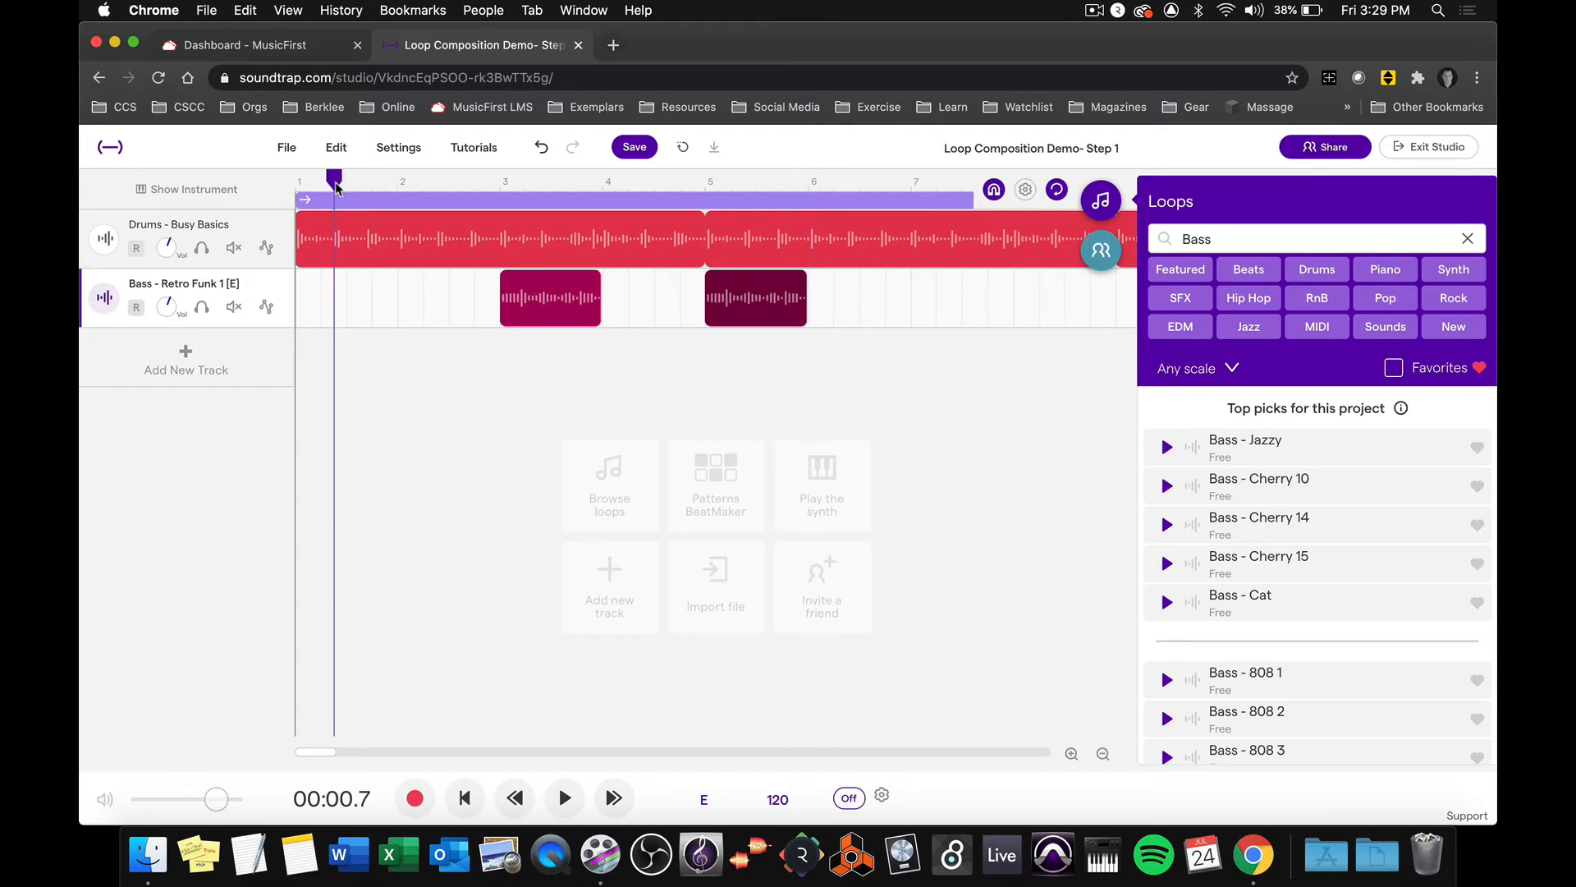
pyautogui.press('space')
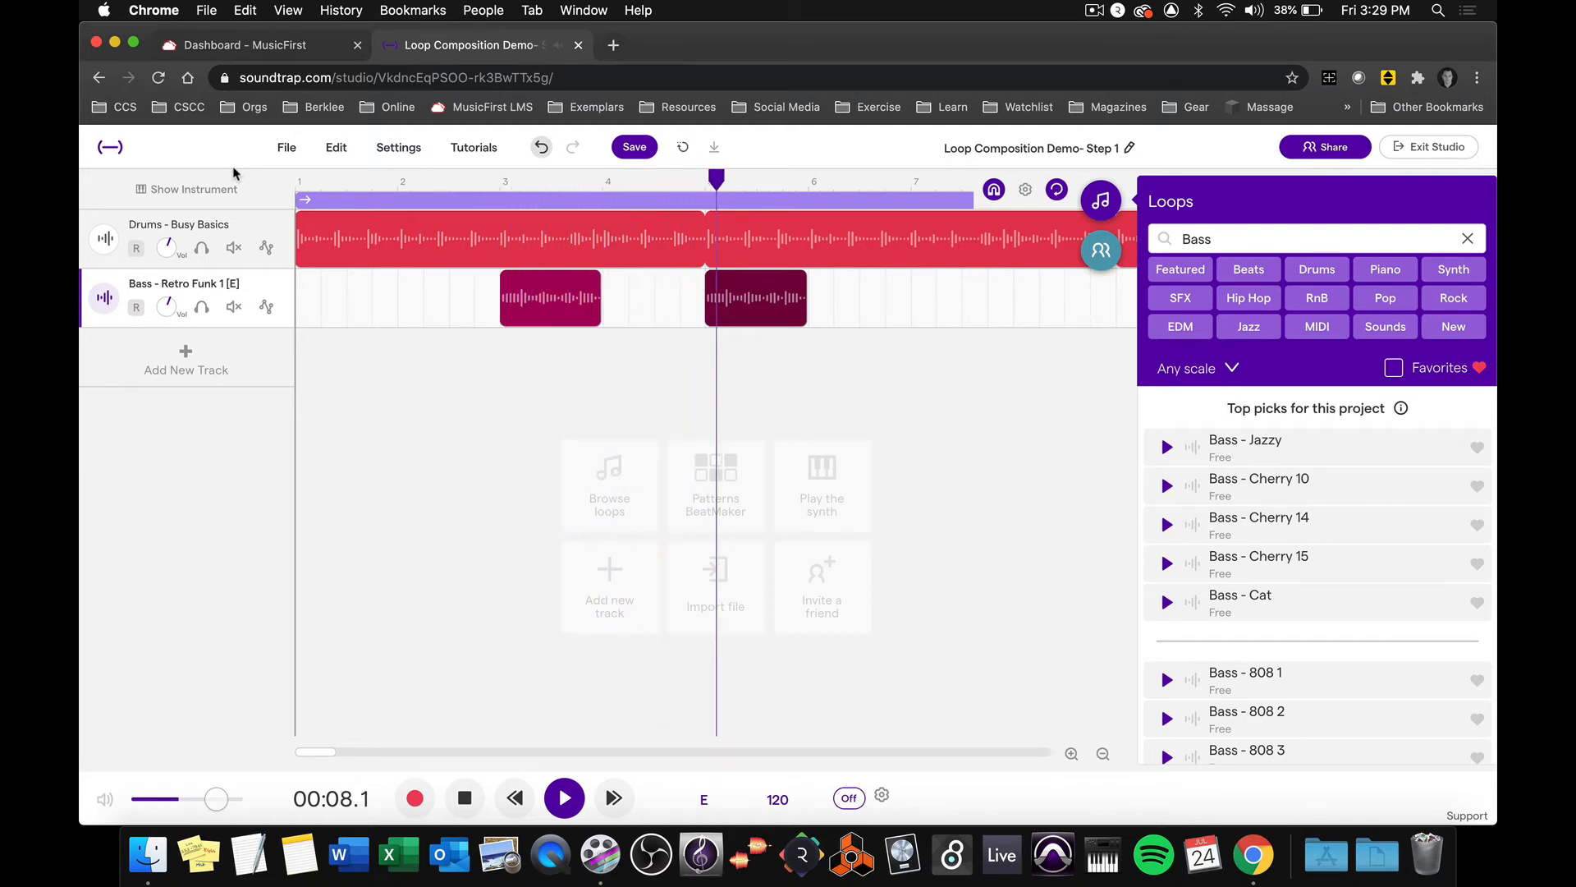
pyautogui.press('space')
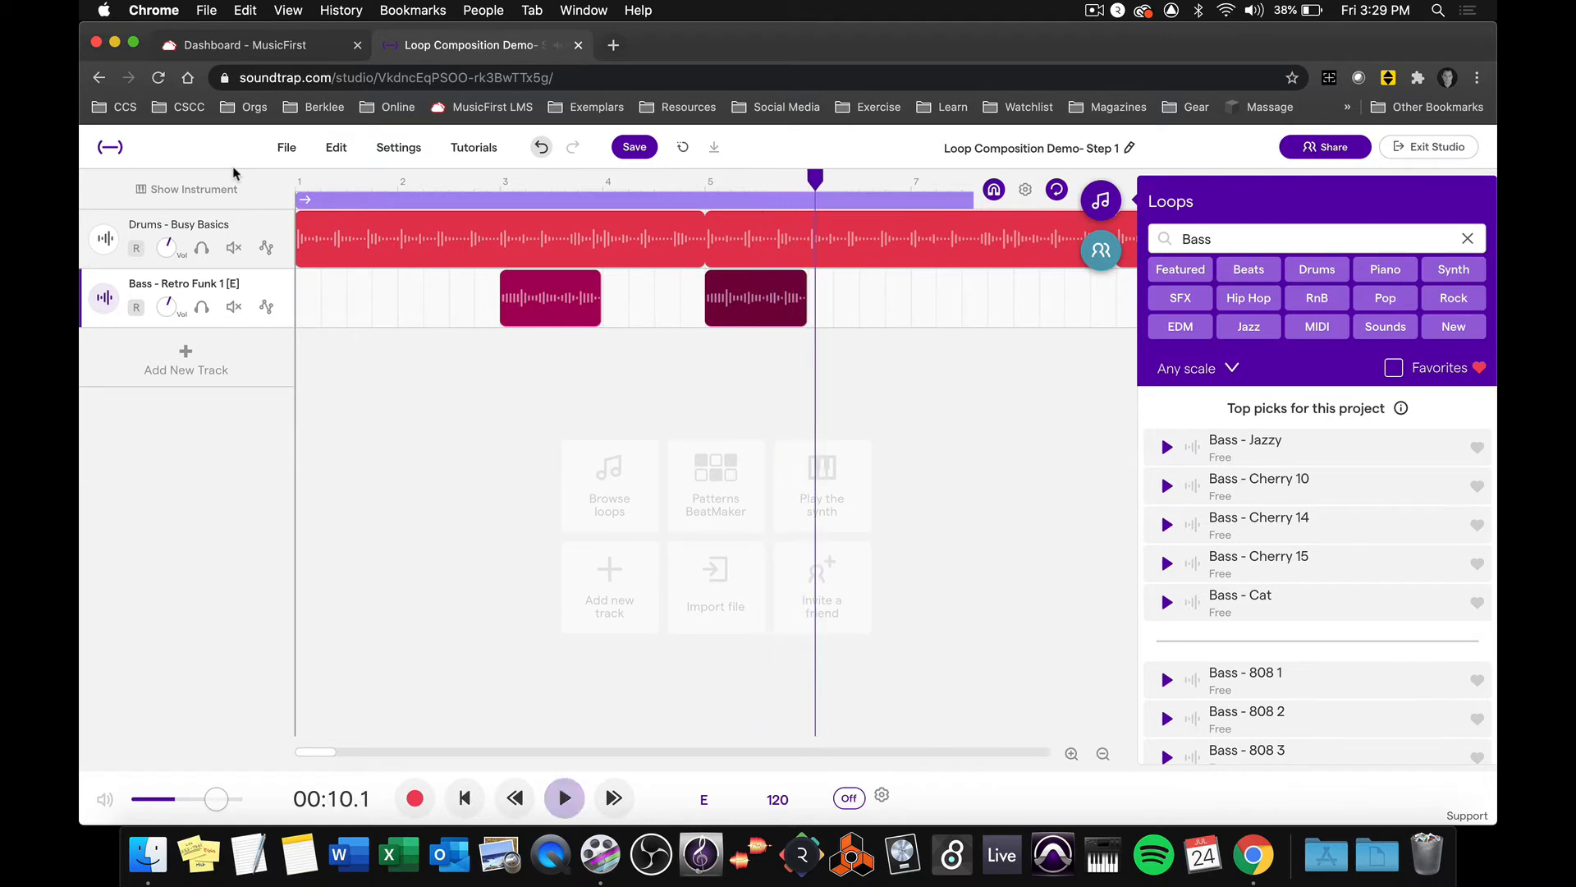
# Duplicate the one-measure bass region at measure 5, placing the copy between measures 7 and 8
pyautogui.moveTo(749, 292)
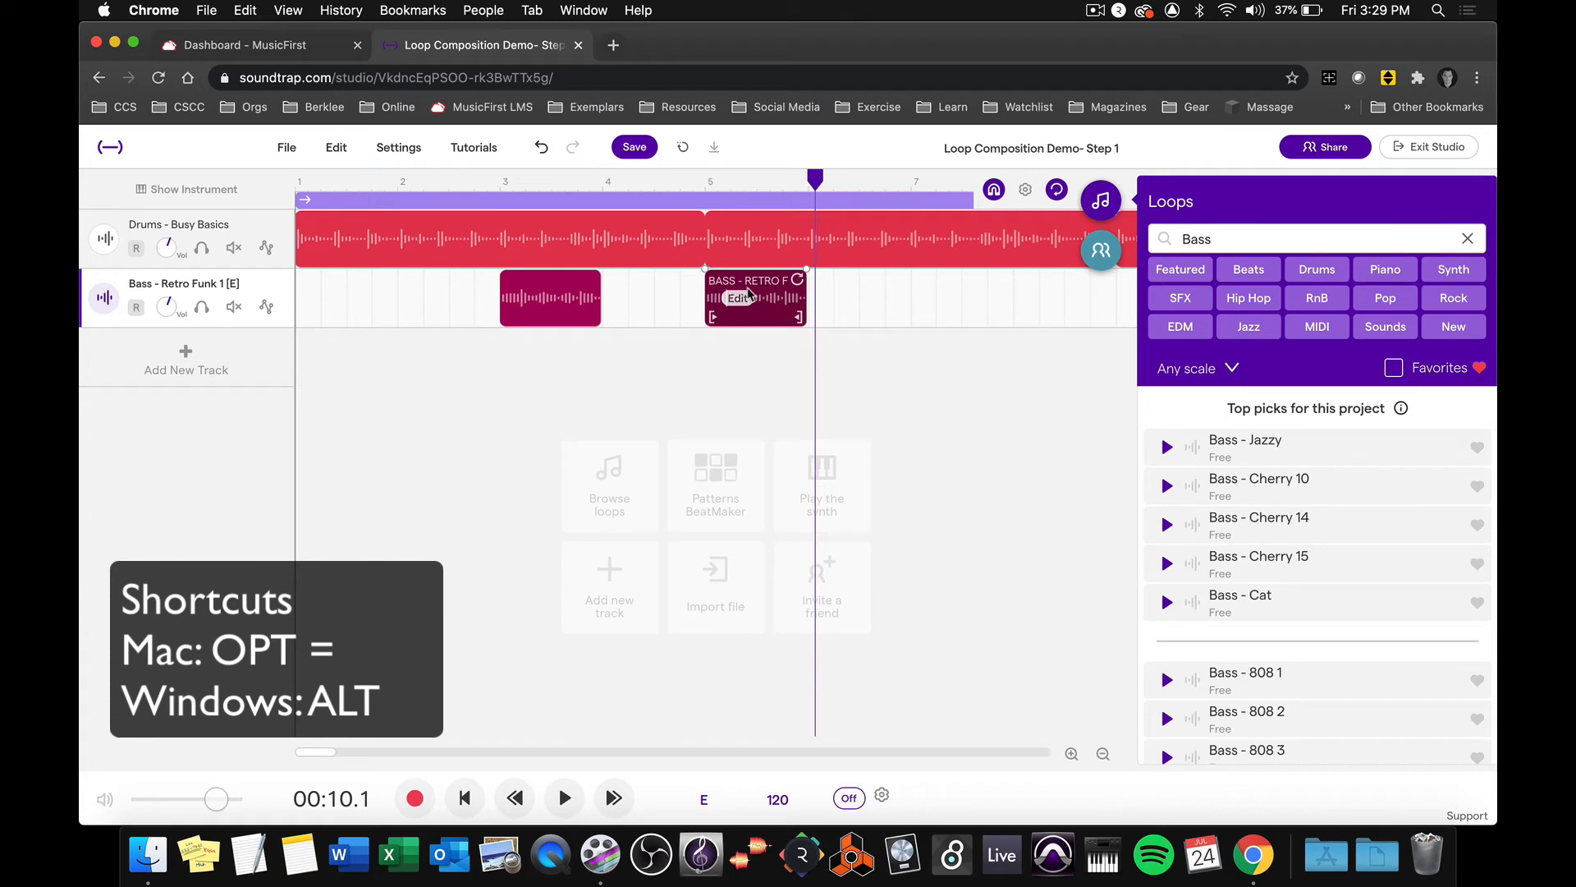
pyautogui.moveTo(770, 291); pyautogui.dragTo(1020, 292)
pyautogui.hscroll(6, 1031, 289)
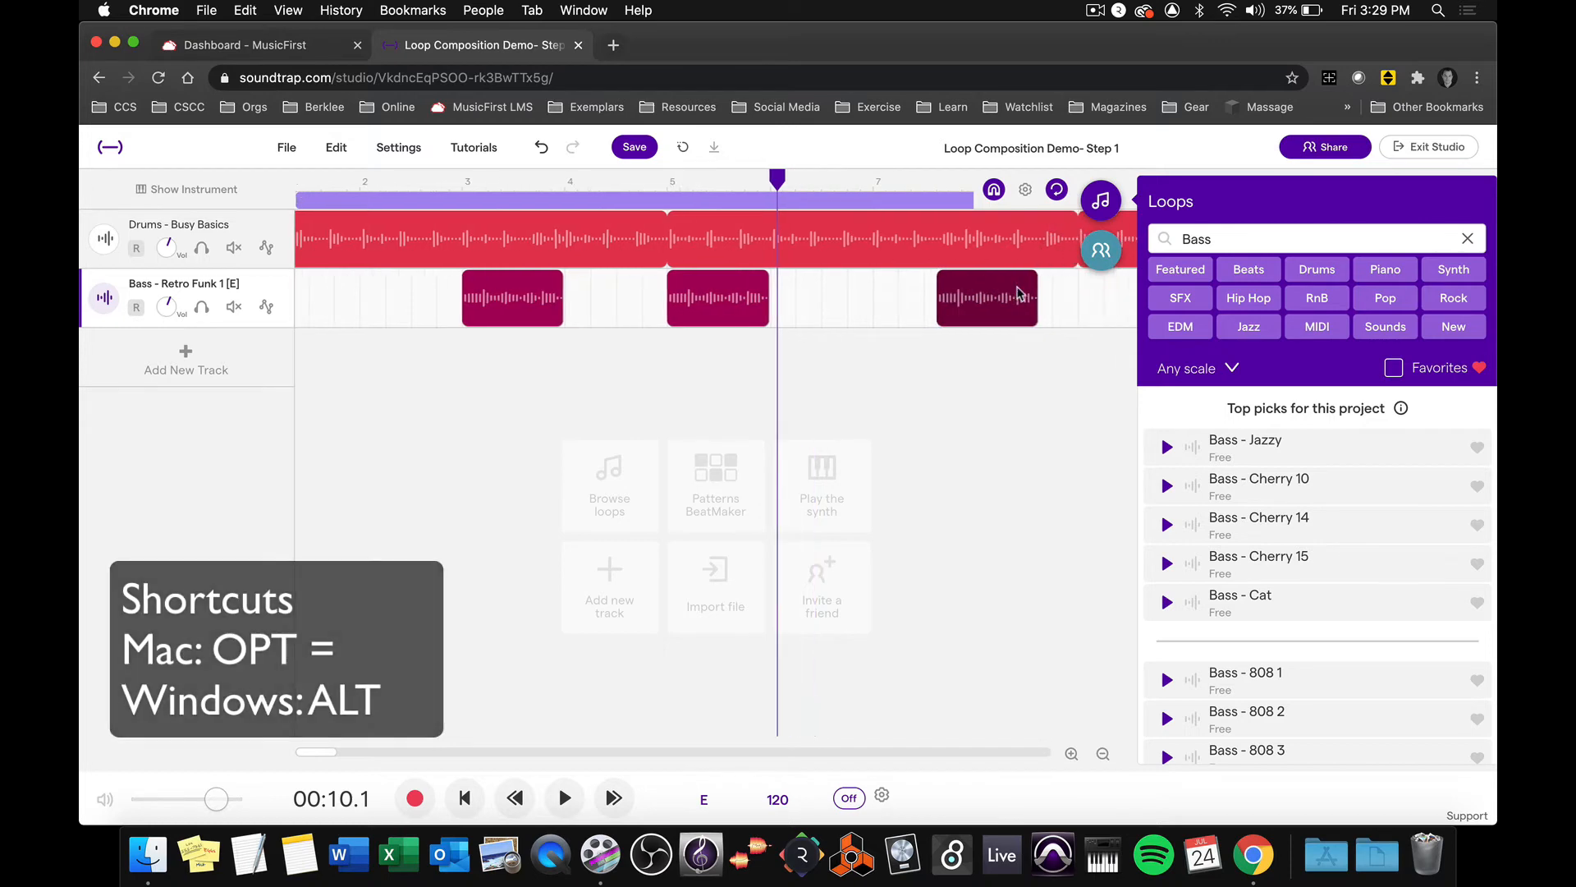
pyautogui.hscroll(3, 1037, 293)
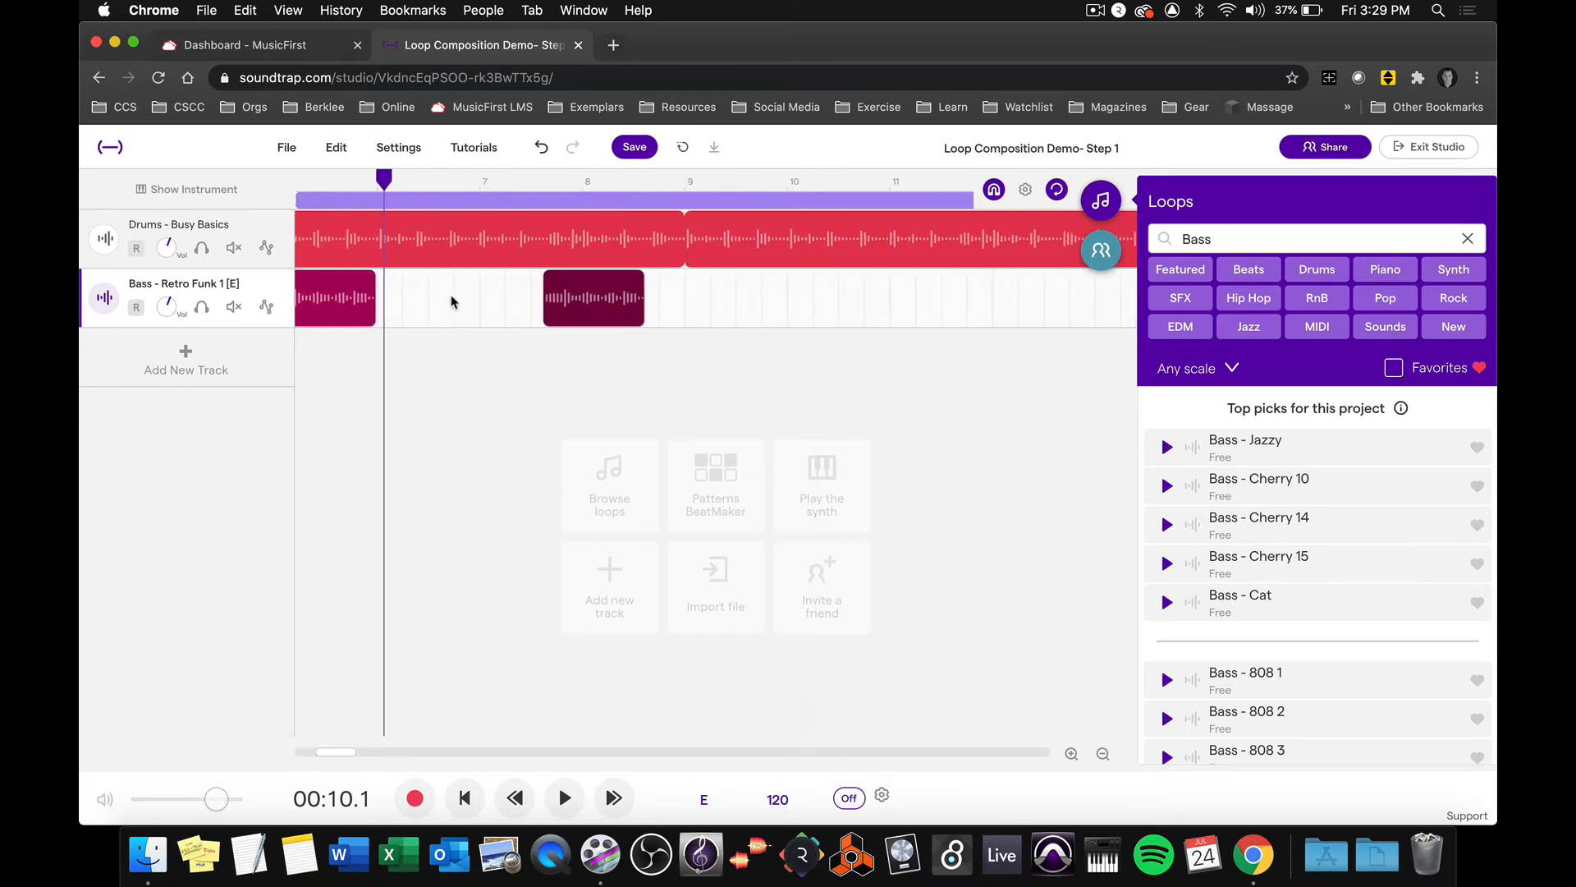
# Move the copied bass region to measure 9 at its full two-measure length and loop it through measure 16
pyautogui.moveTo(580, 280); pyautogui.dragTo(898, 327)
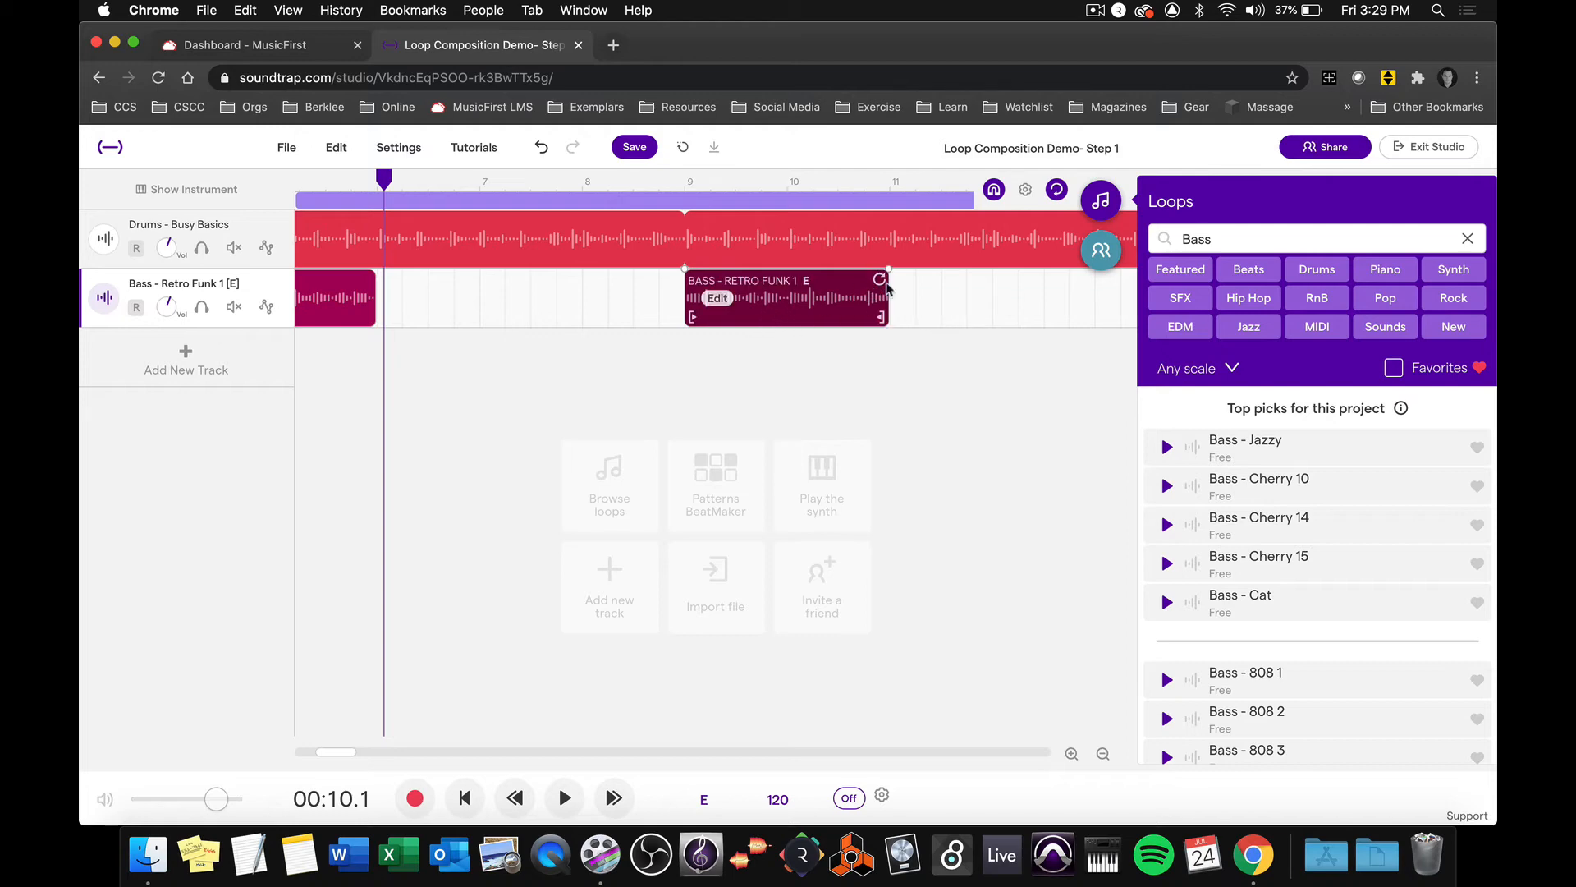
pyautogui.moveTo(876, 279); pyautogui.dragTo(901, 303)
pyautogui.hscroll(-5, 903, 308)
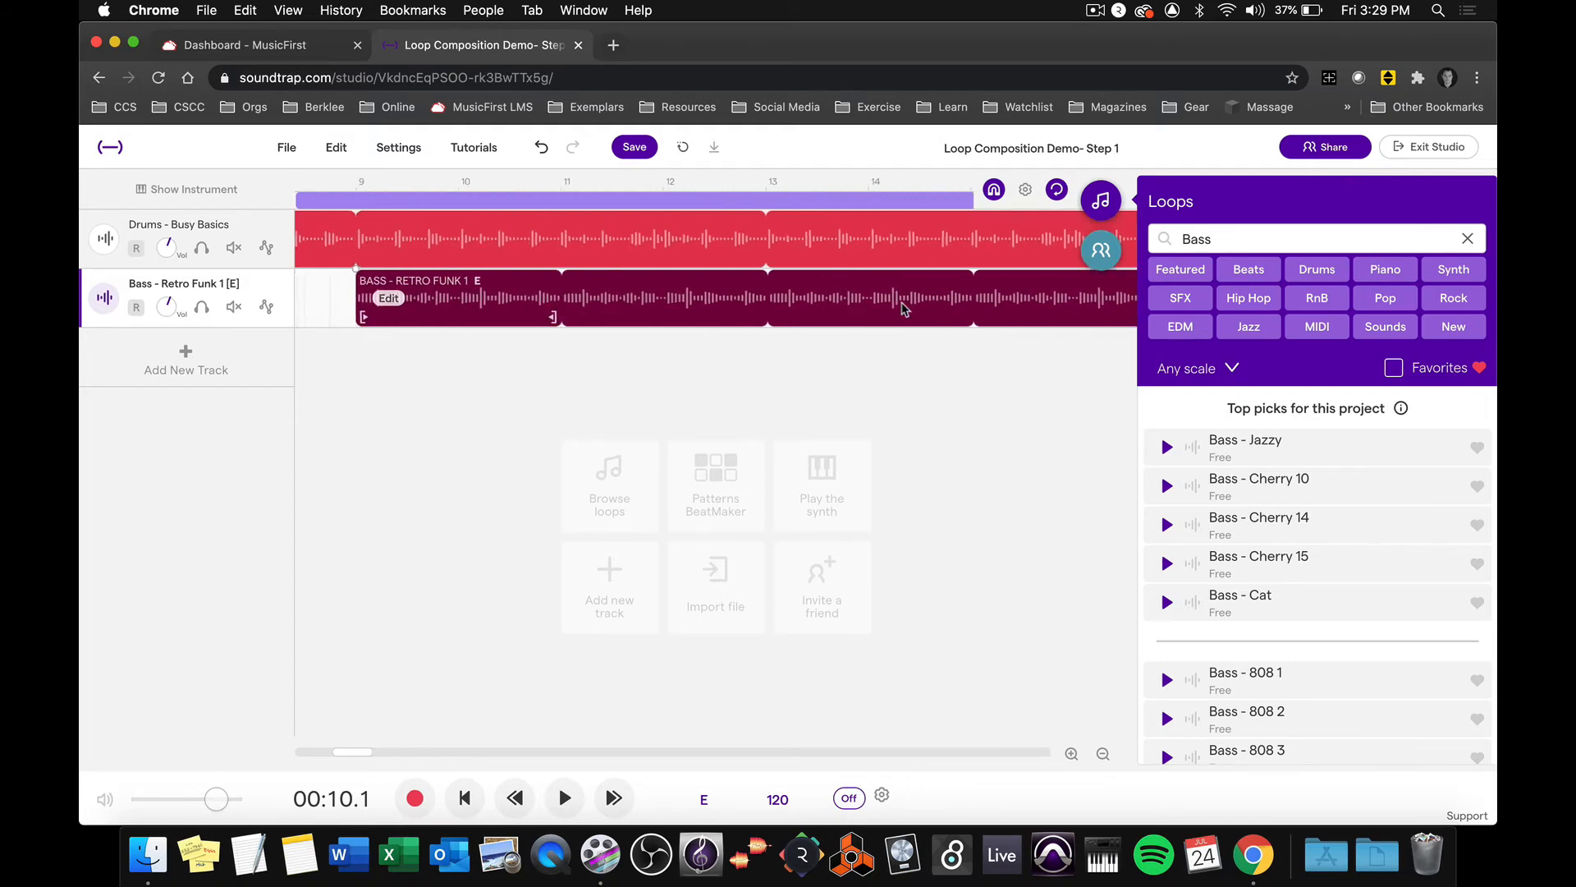
# Duplicate the short bass region at measure 5 to start at measure 7
pyautogui.click(1103, 753)
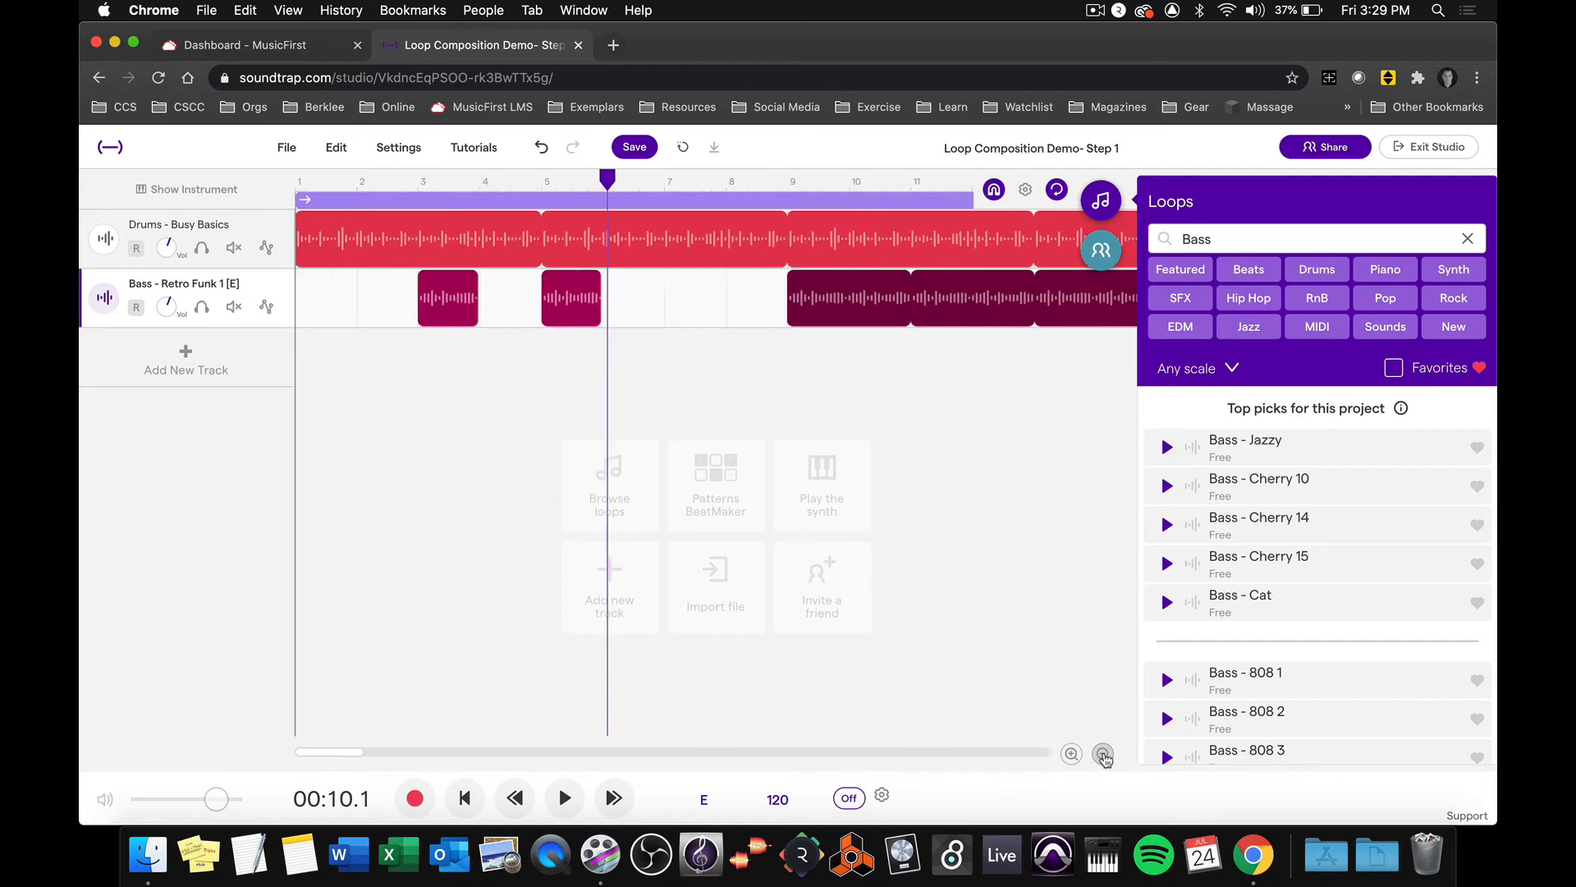
pyautogui.click(459, 287)
pyautogui.moveTo(460, 289); pyautogui.dragTo(534, 289)
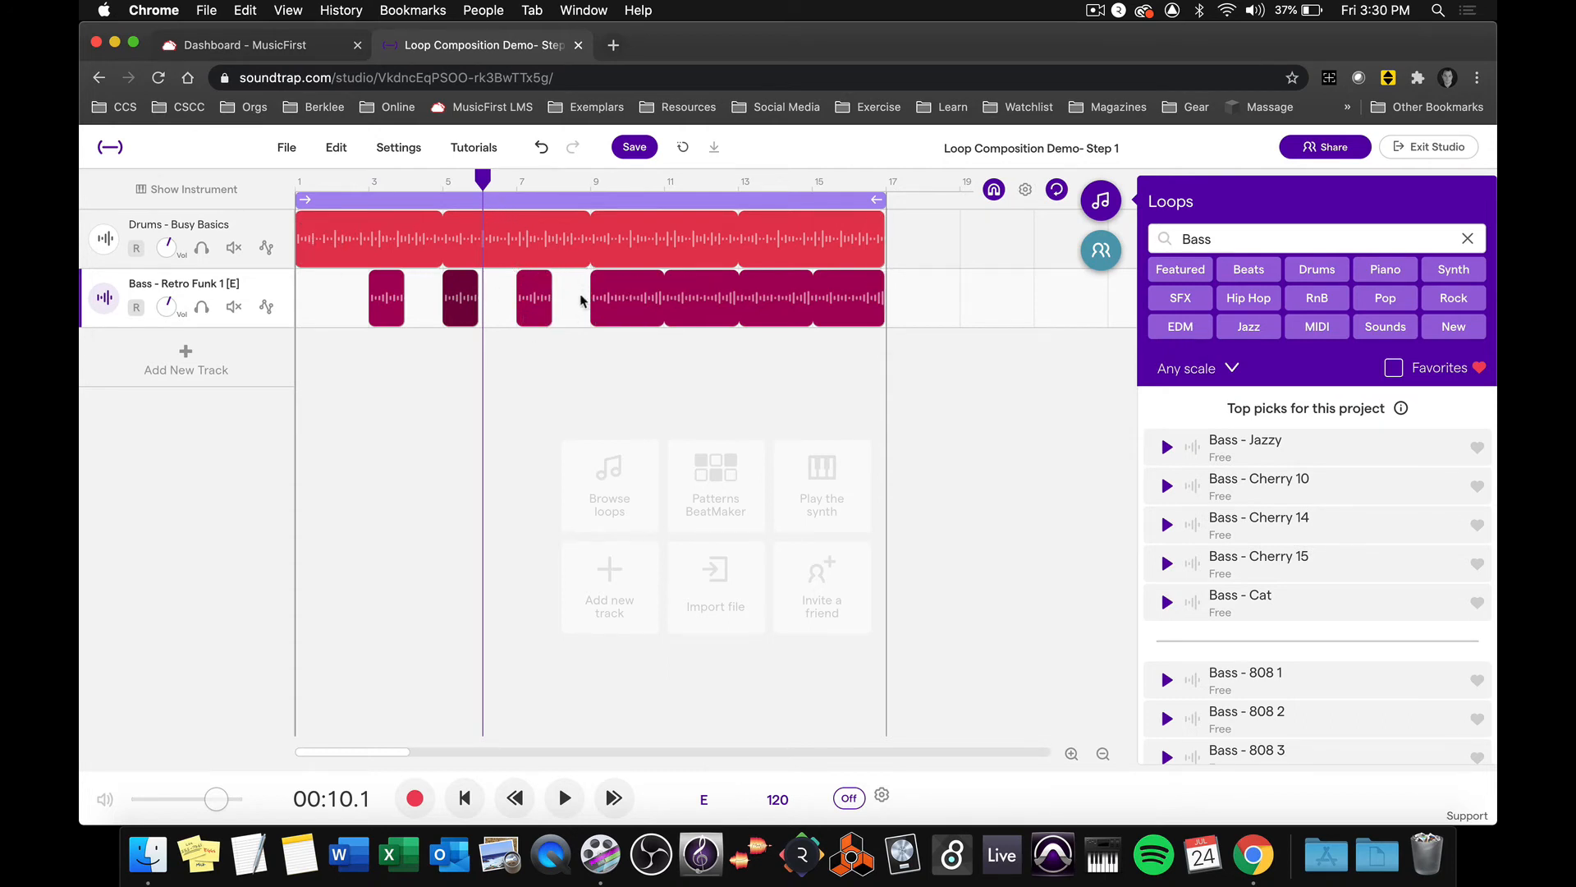
# Try shifting the long bass region off the grid with snapping disabled, undo the move, and re-enable snapping
pyautogui.click(993, 190)
pyautogui.moveTo(756, 294)
pyautogui.mouseDown()
pyautogui.moveTo(790, 300)
pyautogui.moveTo(769, 307)
pyautogui.mouseUp()
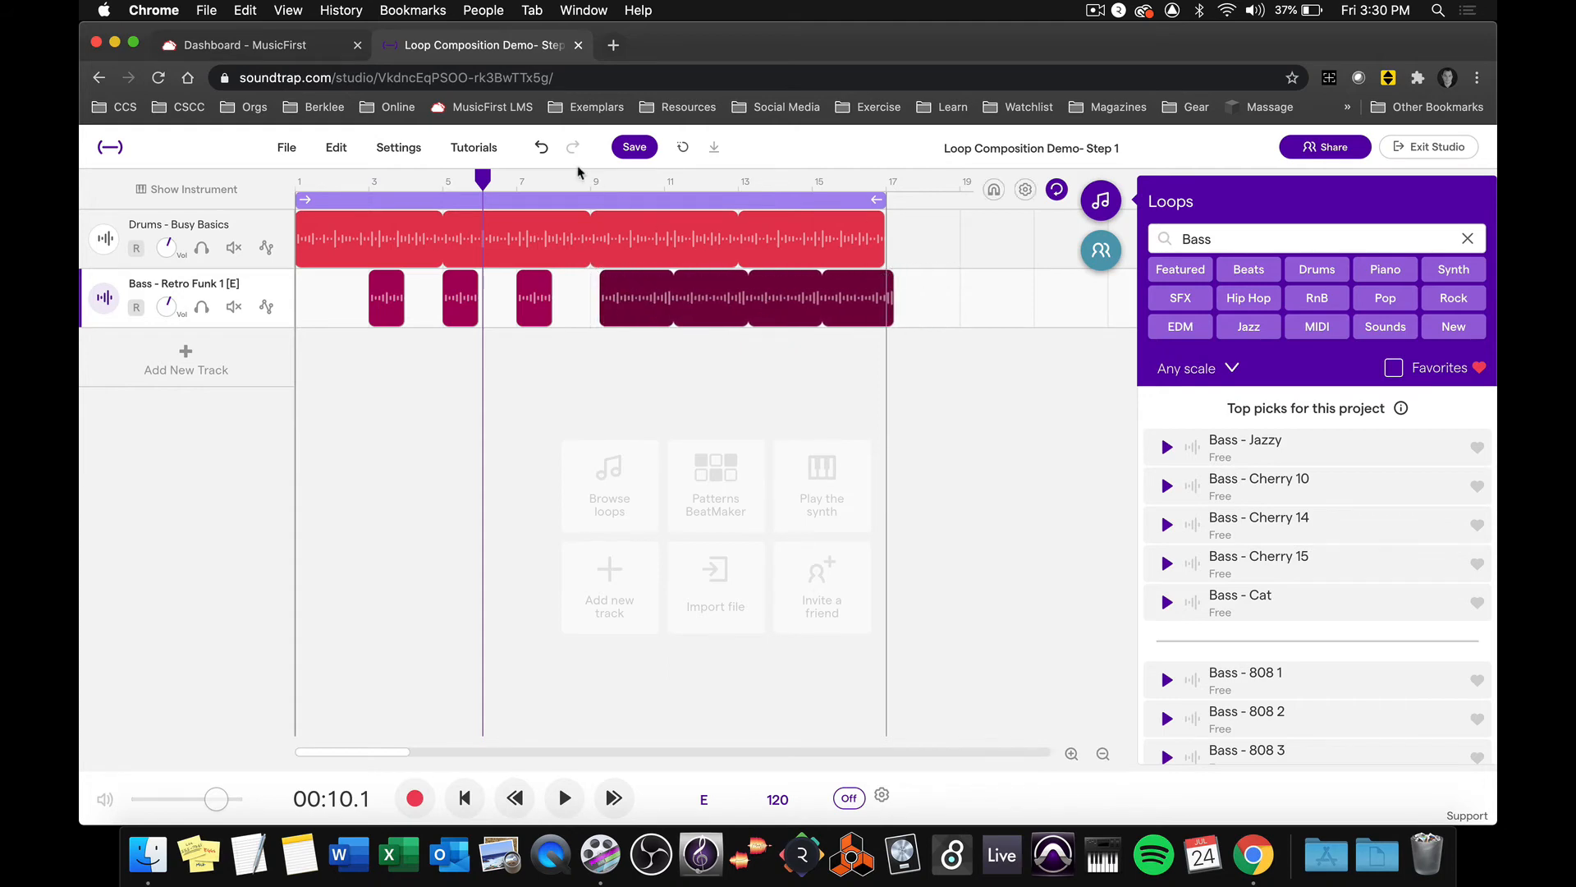
pyautogui.click(541, 147)
pyautogui.click(541, 148)
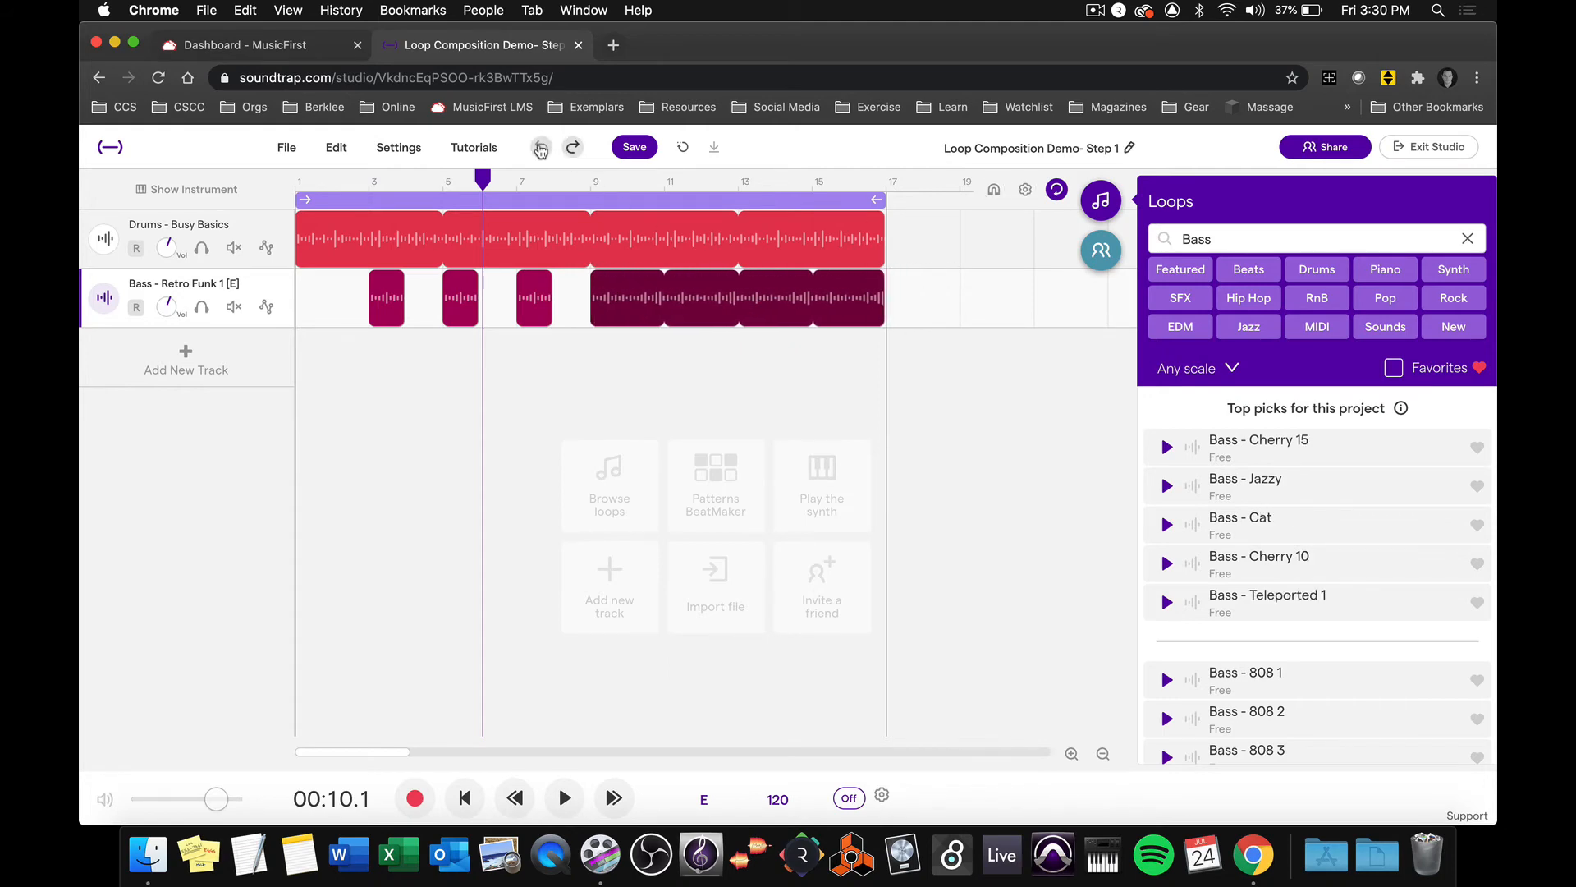
pyautogui.click(995, 192)
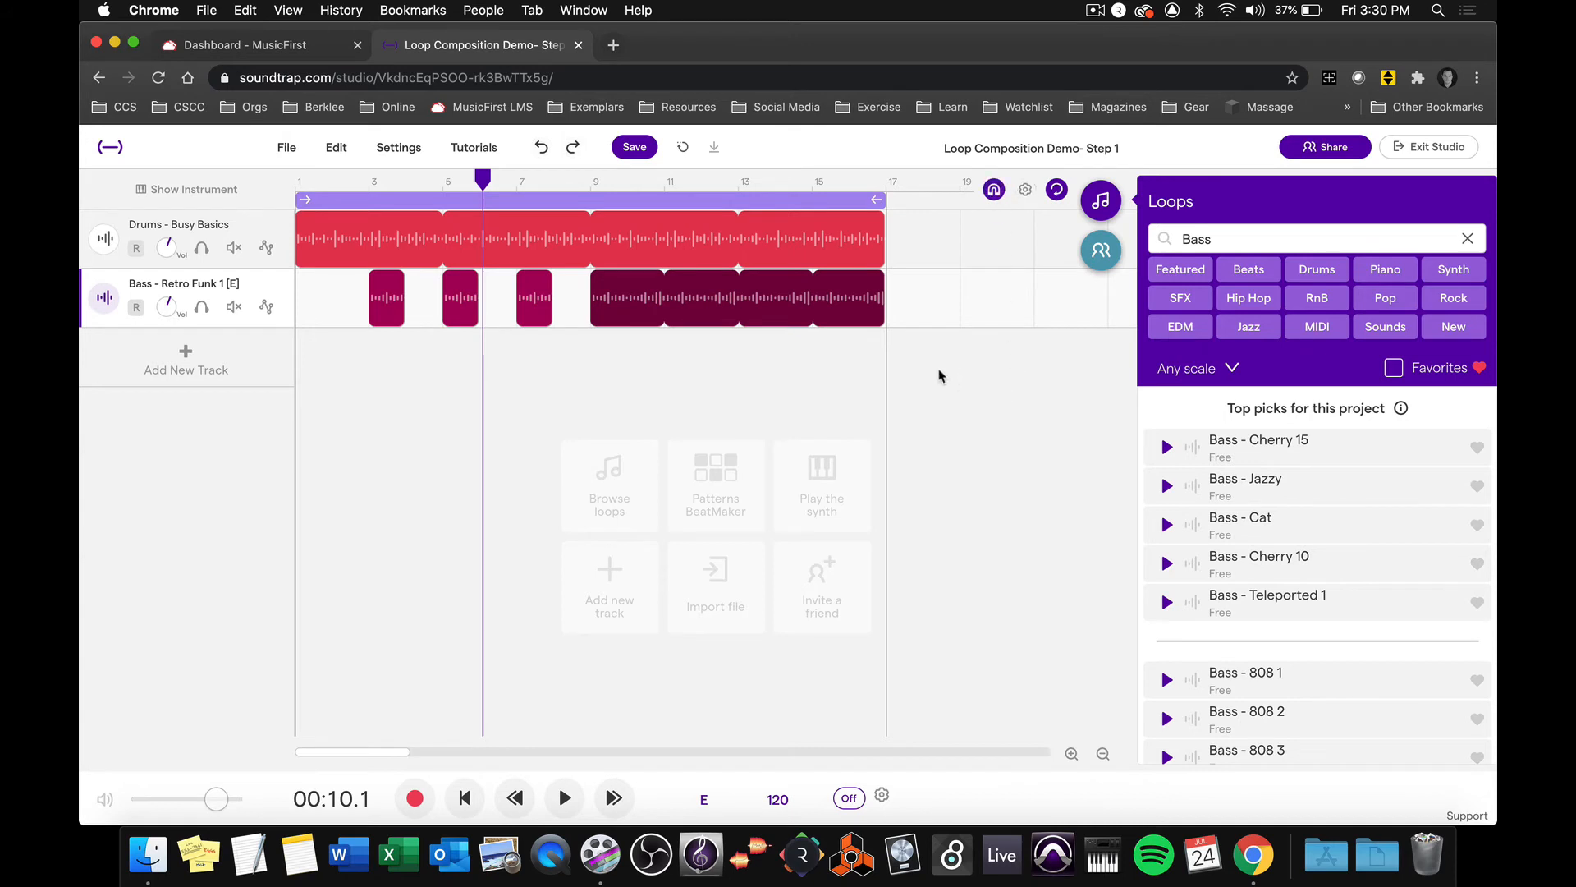
# Return the playhead to the start, play the arrangement into the continuous bass section, and stop playback
pyautogui.moveTo(482, 179); pyautogui.dragTo(284, 182)
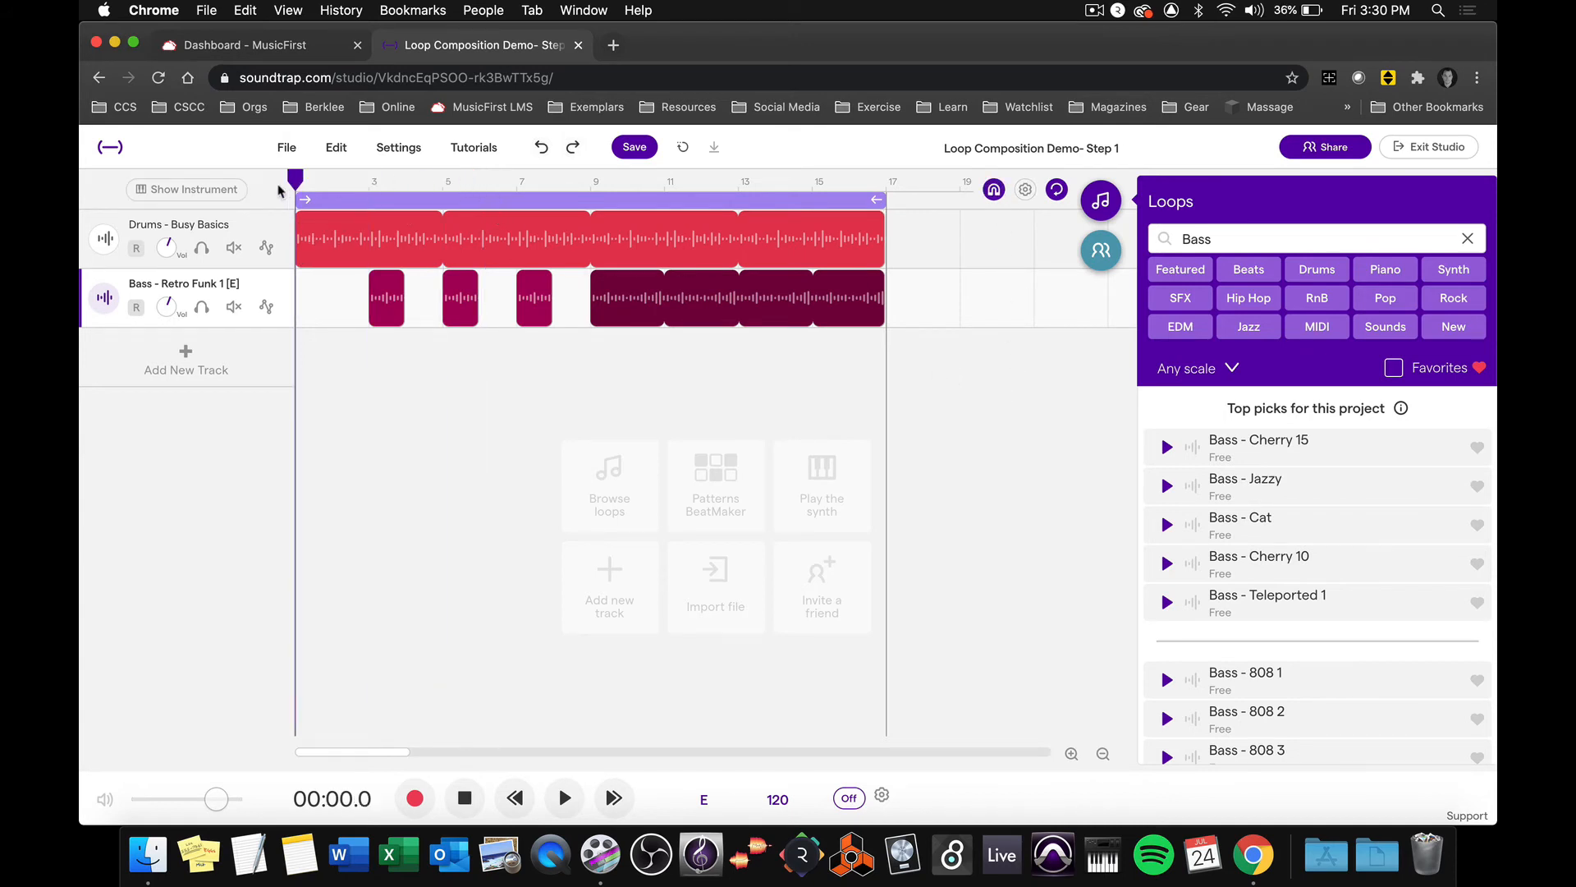
pyautogui.press('space')
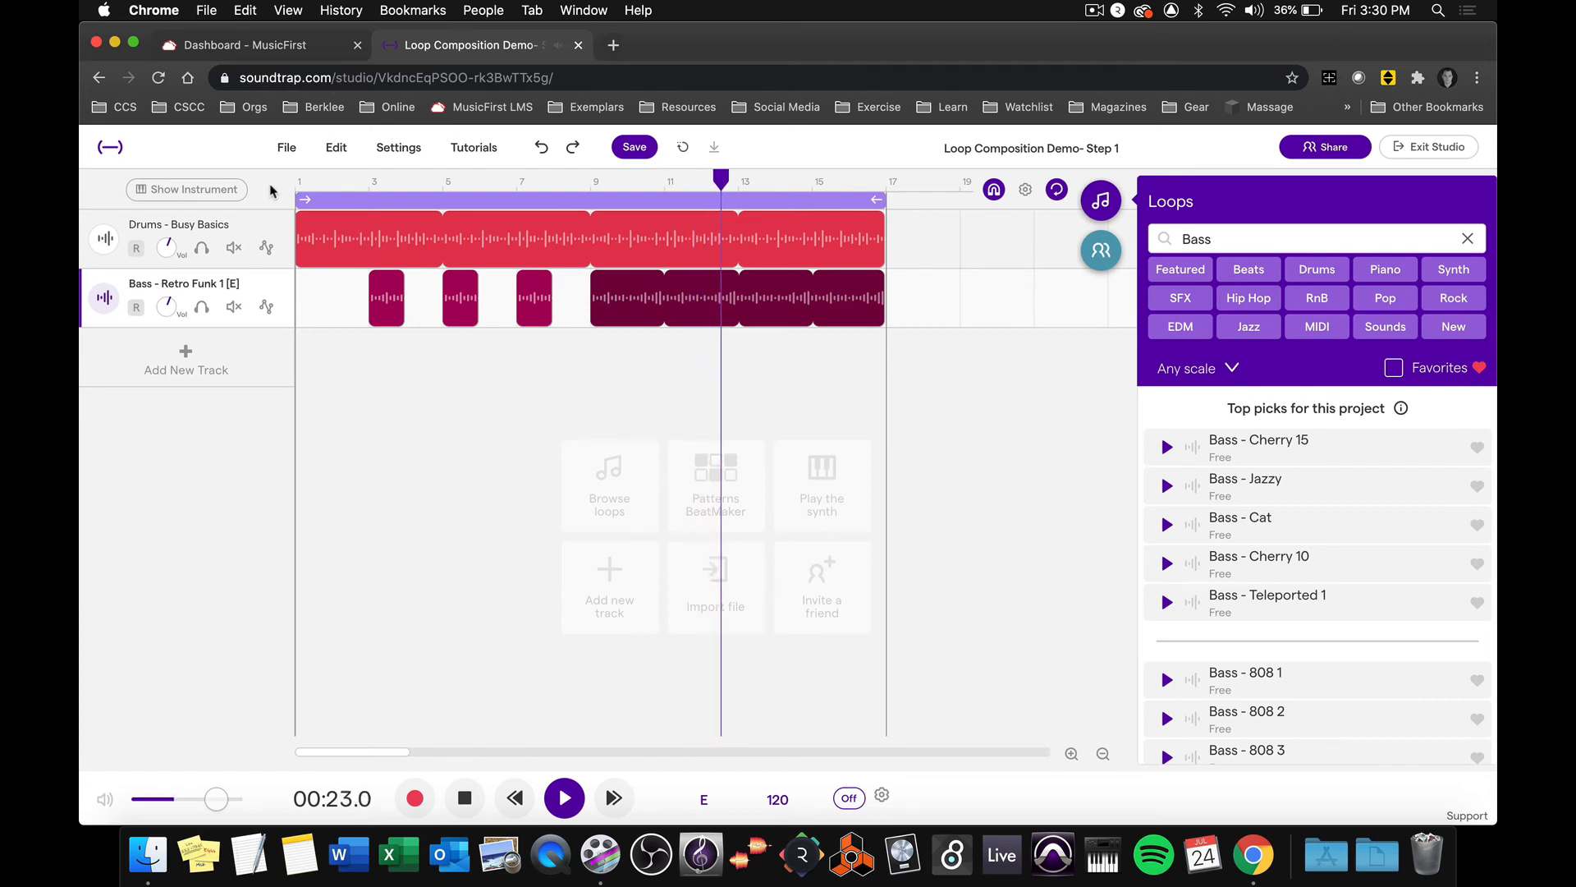
pyautogui.press('space')
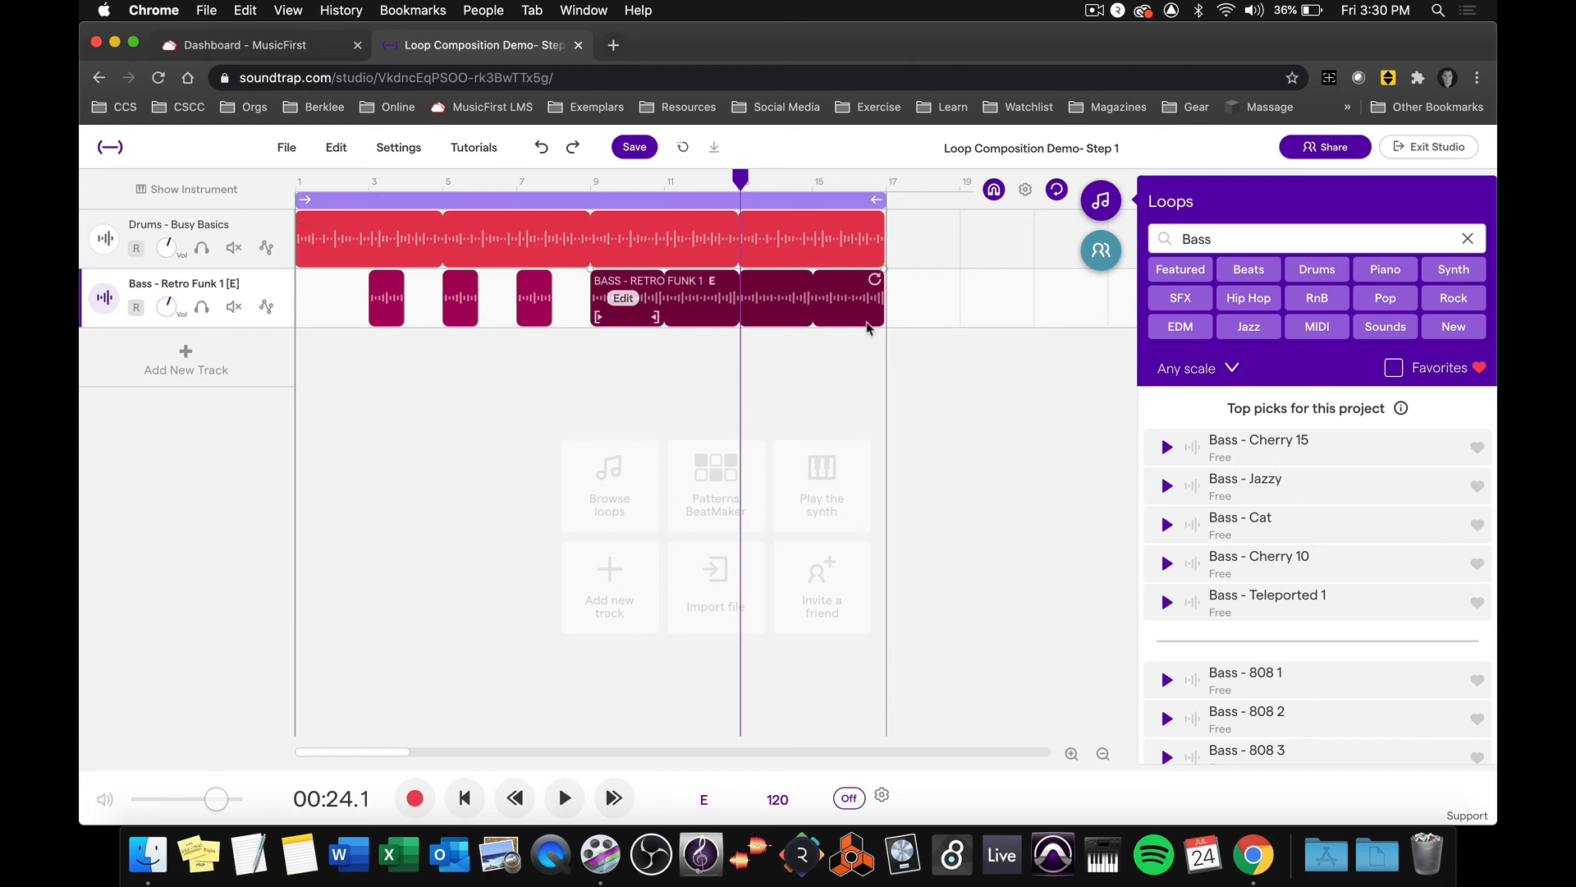
# Clear the Bass filter from the loop search and close the loop browser
pyautogui.click(1468, 239)
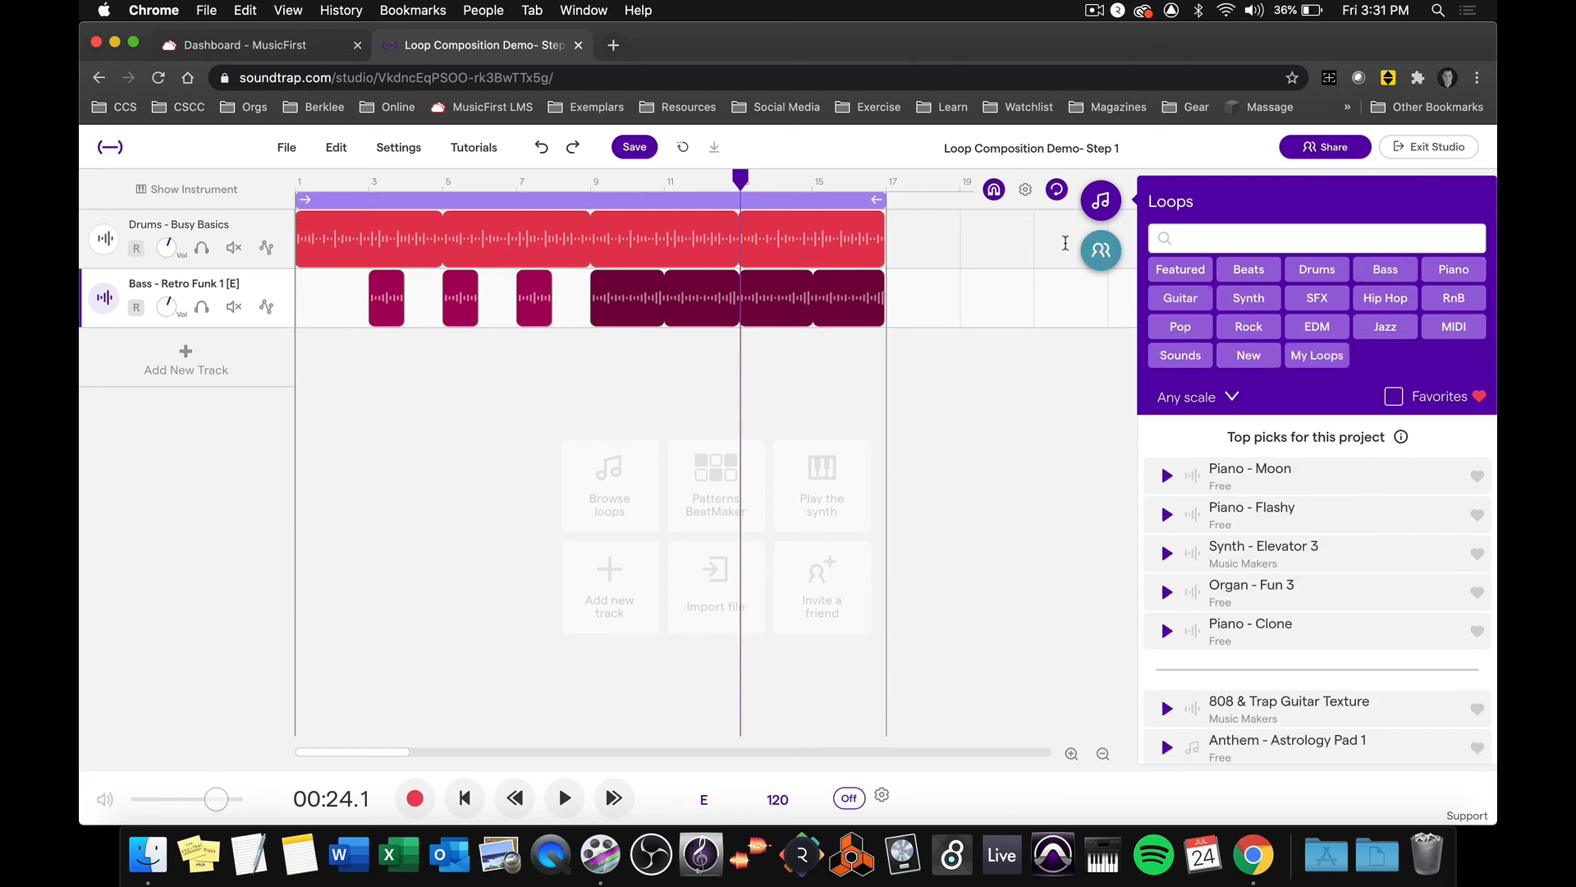
pyautogui.click(1101, 207)
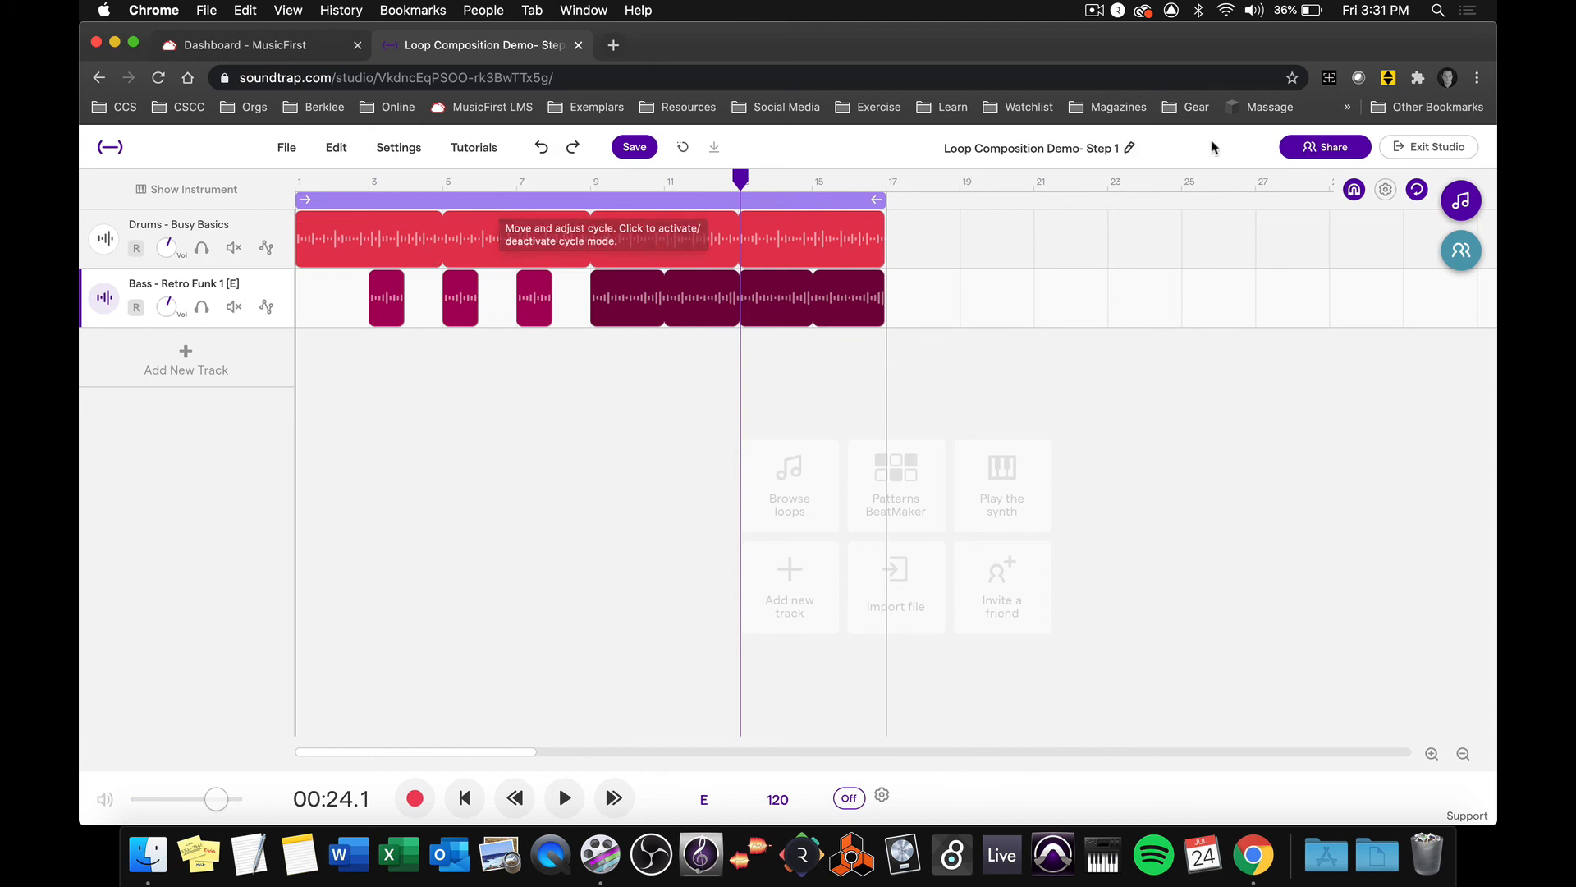
pyautogui.click(1353, 190)
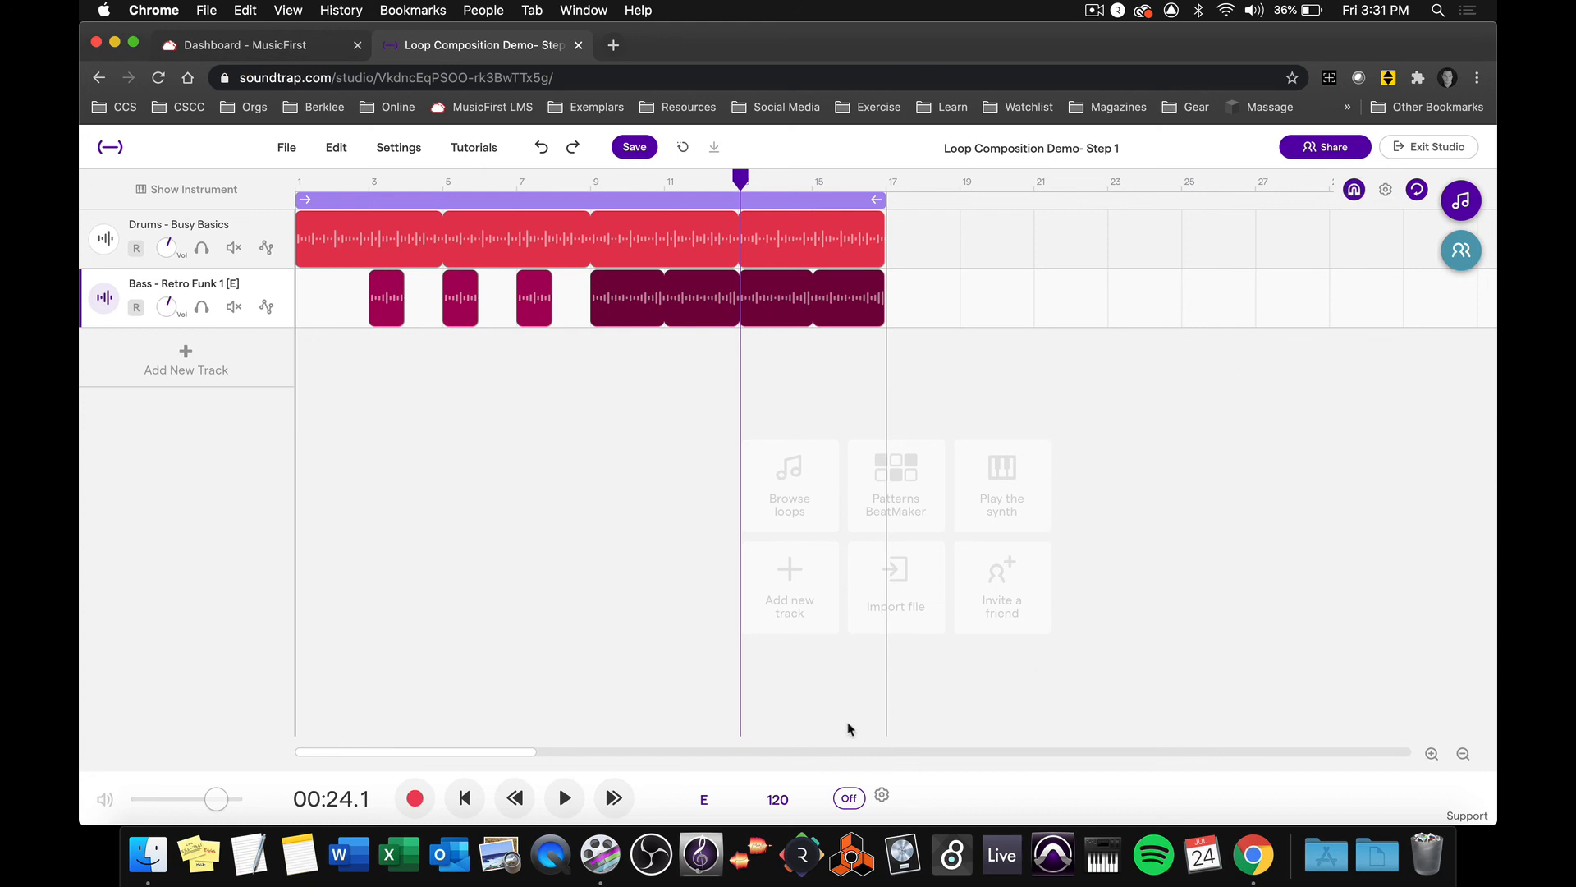